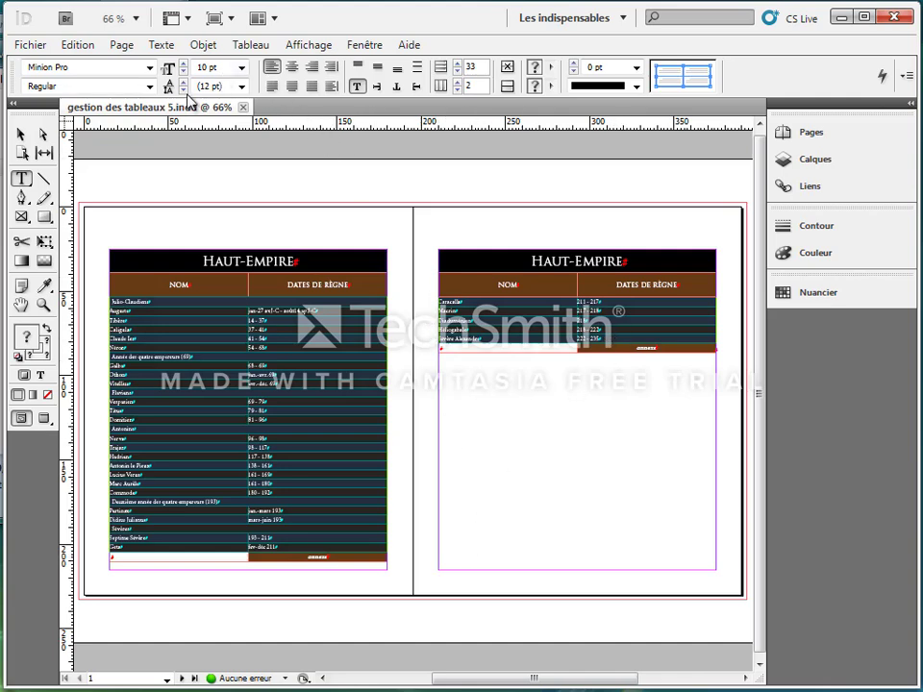
- Set the font of the selected table body cells to Perpetua Italic
click(150, 69)
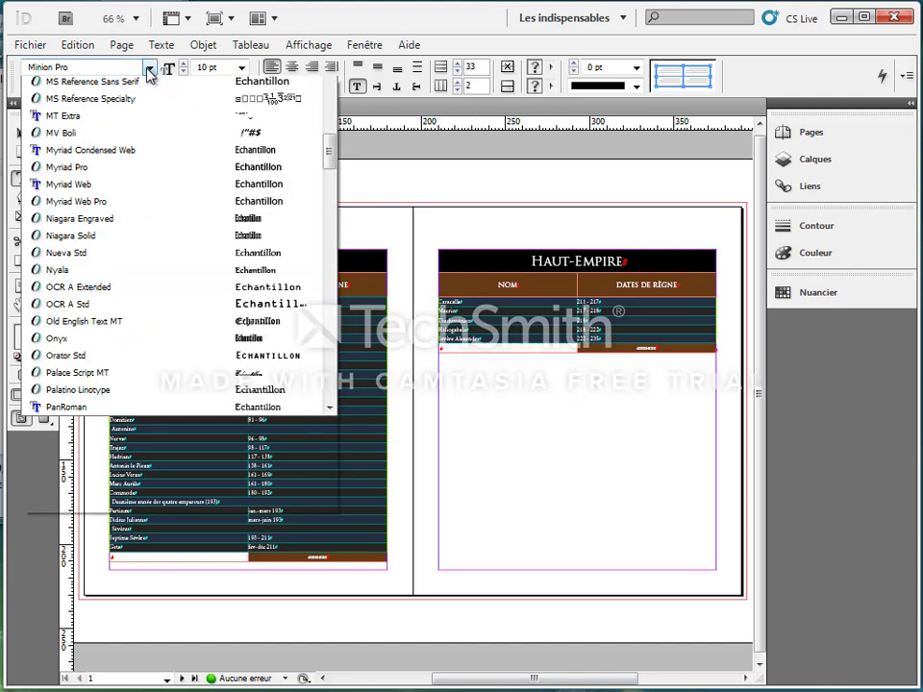
click(150, 69)
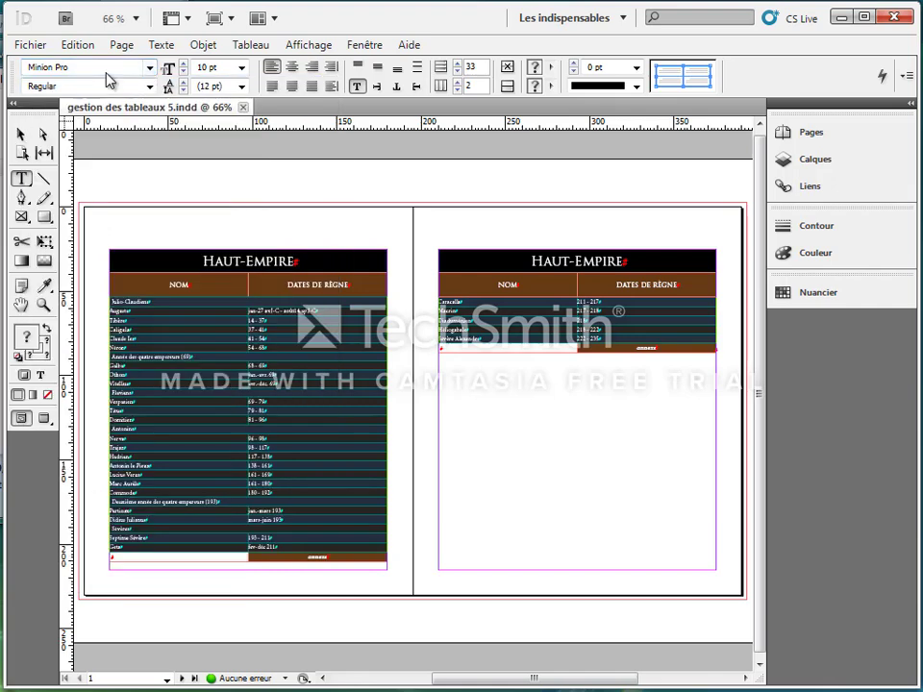
drag(67, 67, 15, 65)
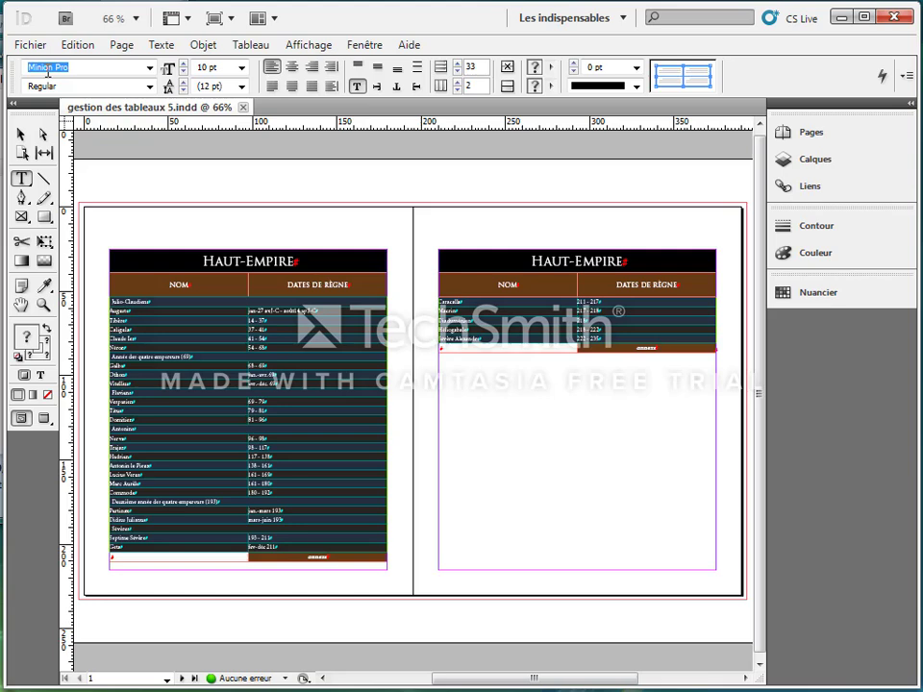
text(Perpetua)
key(Return)
click(148, 86)
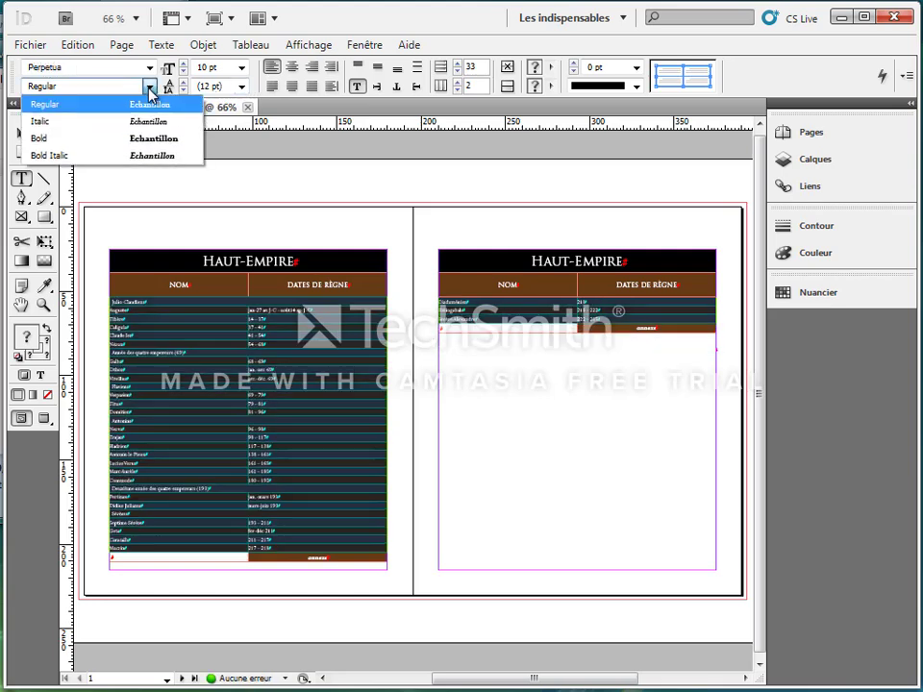
click(120, 121)
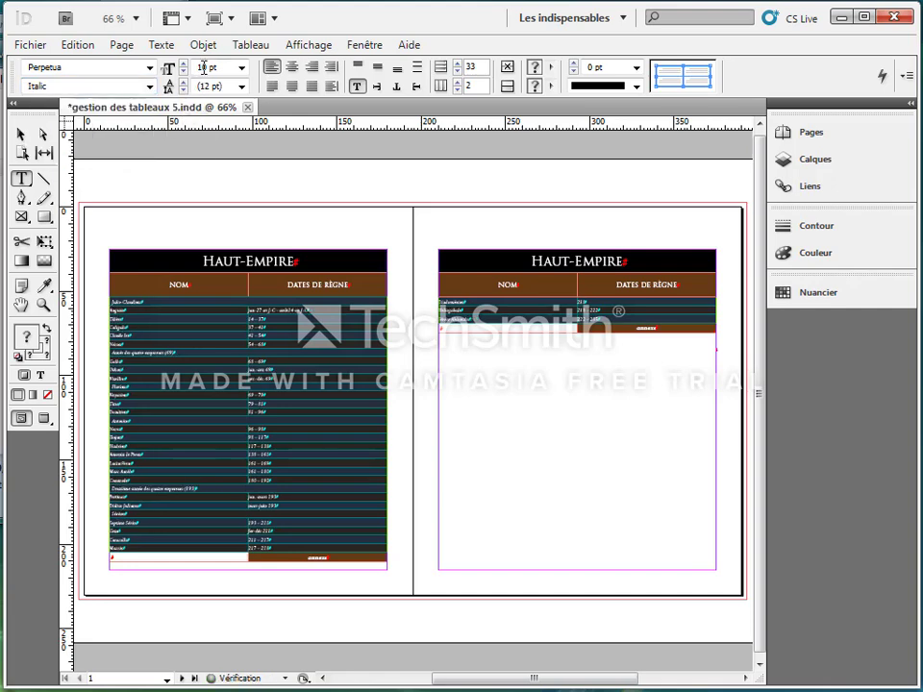
- Center the text of the selected body cells both horizontally and vertically
click(294, 67)
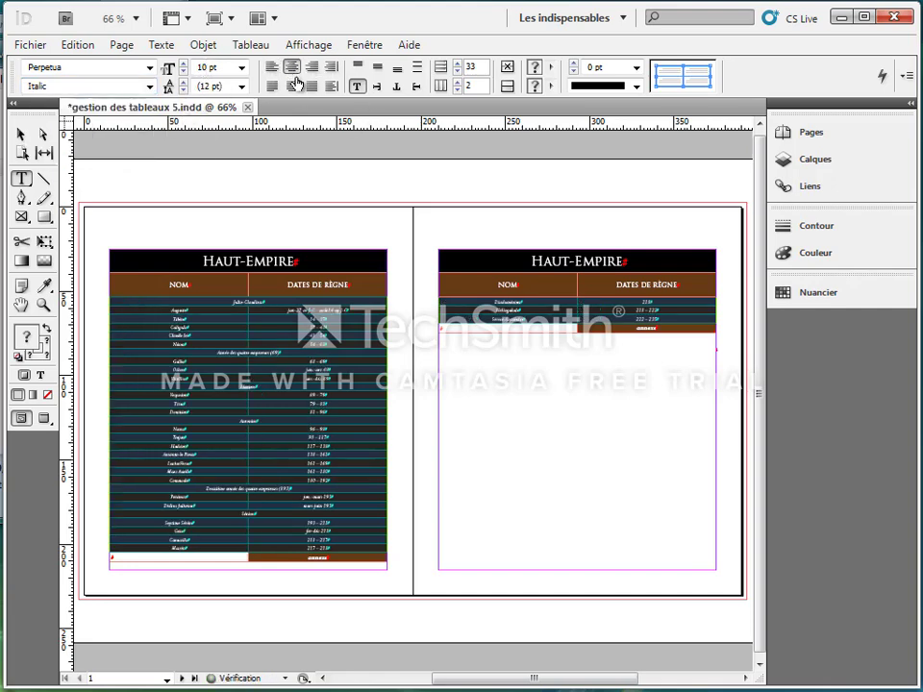
click(376, 68)
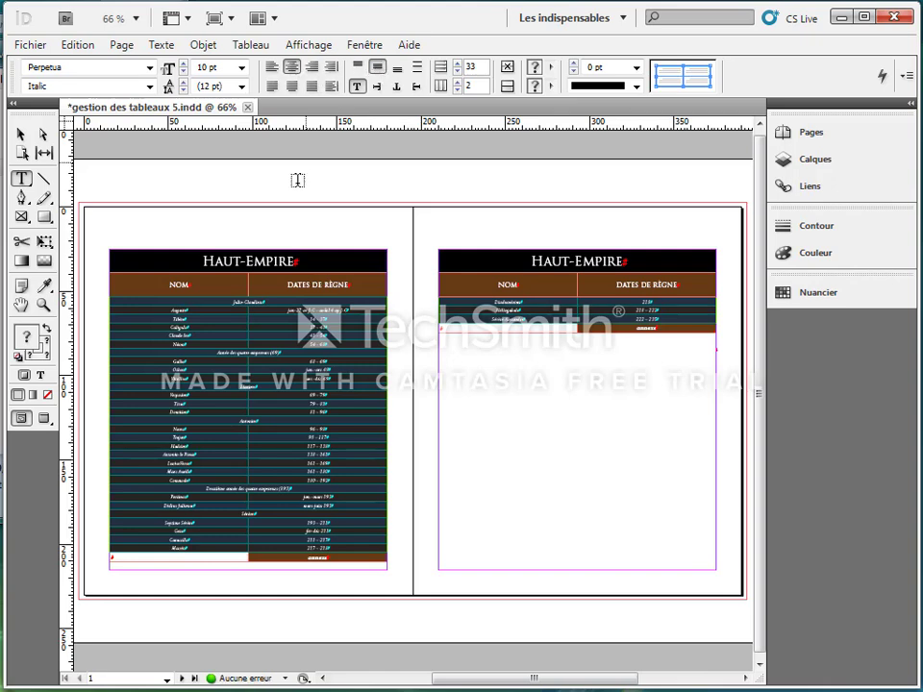
click(229, 316)
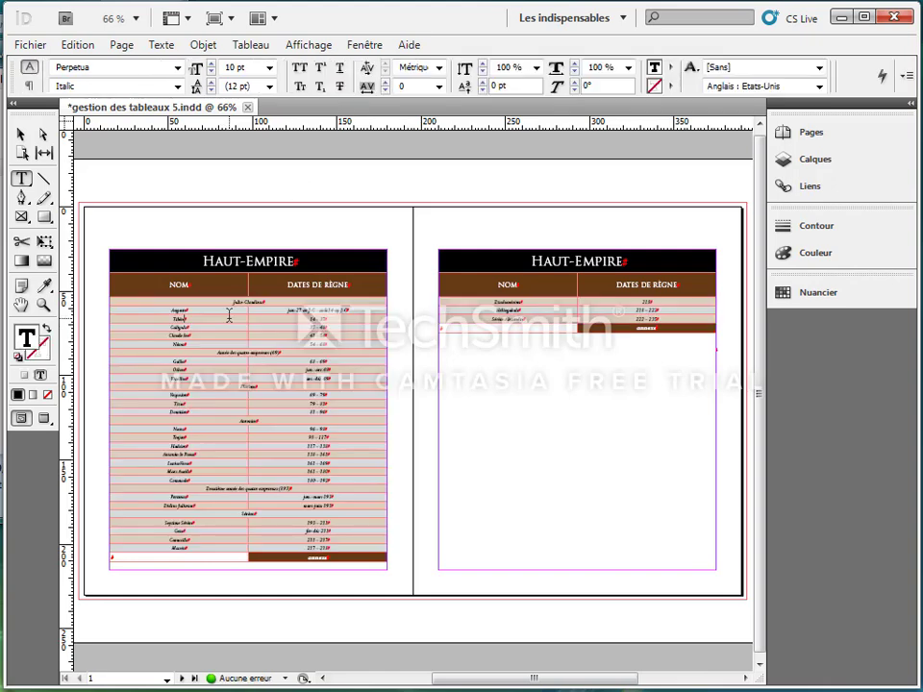
- Change the font style of the "Julio-Claudiens" row to Bold
key(ctrl+equal)
key(ctrl+equal)
key(ctrl+equal)
key(ctrl+equal)
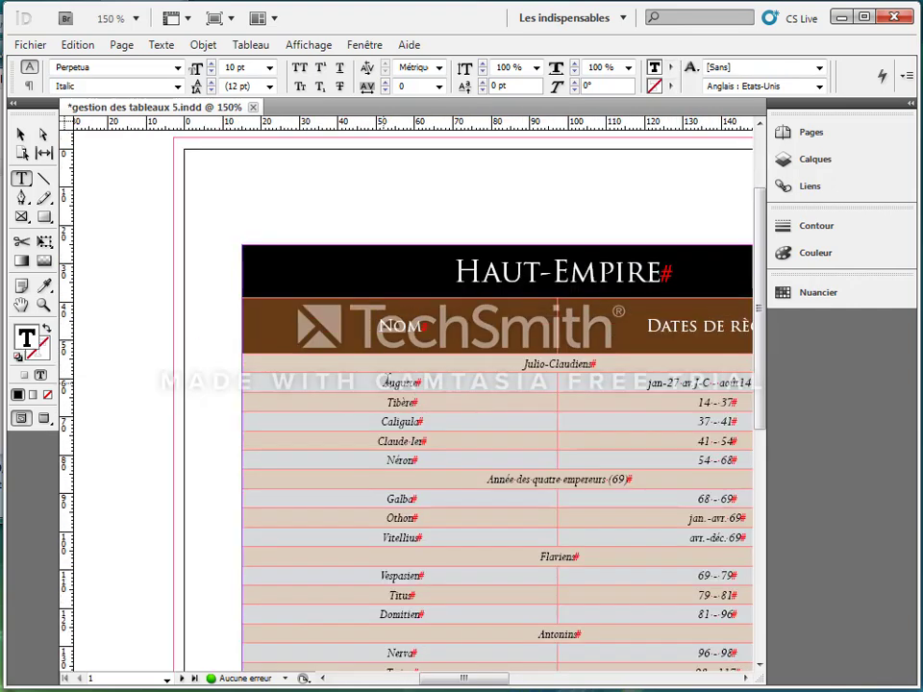
drag(524, 364, 607, 363)
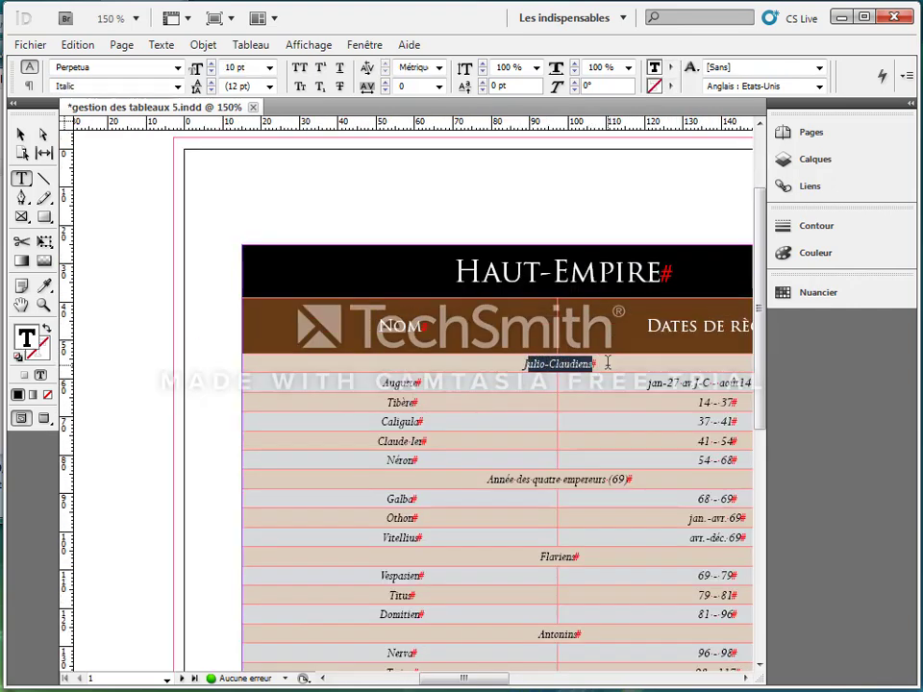
drag(519, 362, 584, 368)
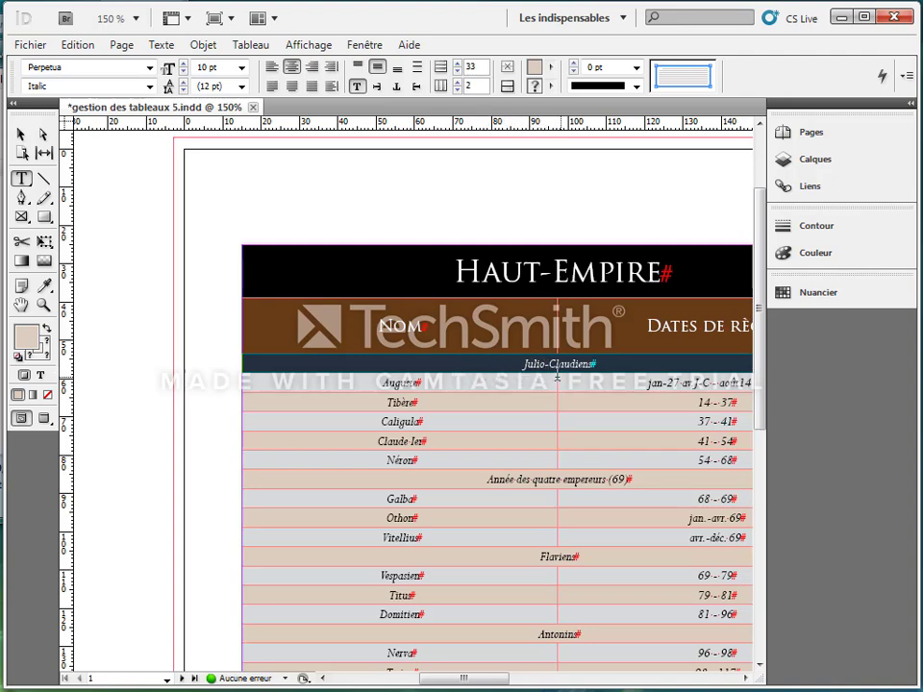
click(148, 87)
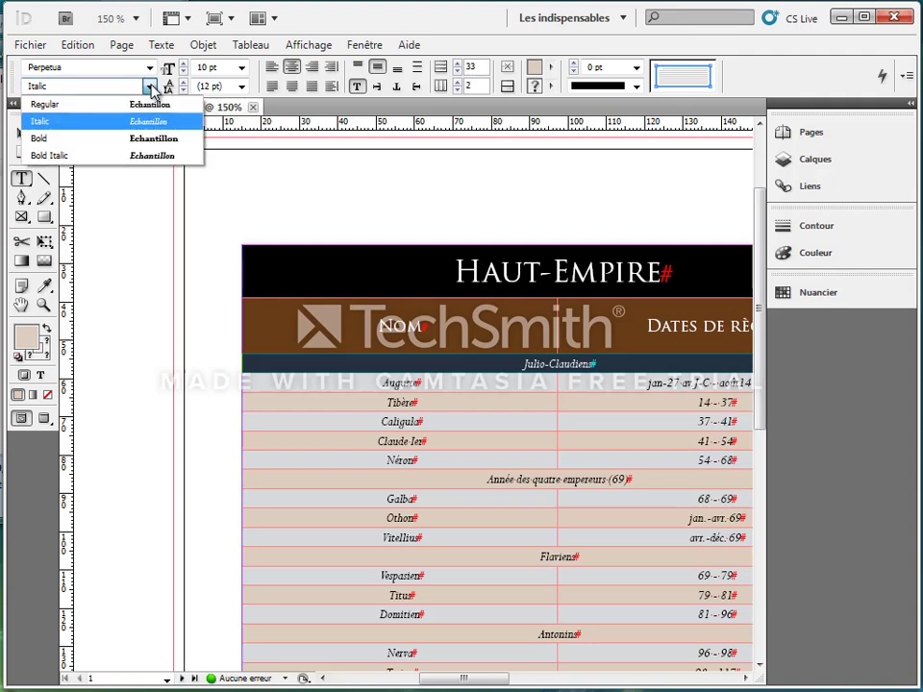
click(125, 141)
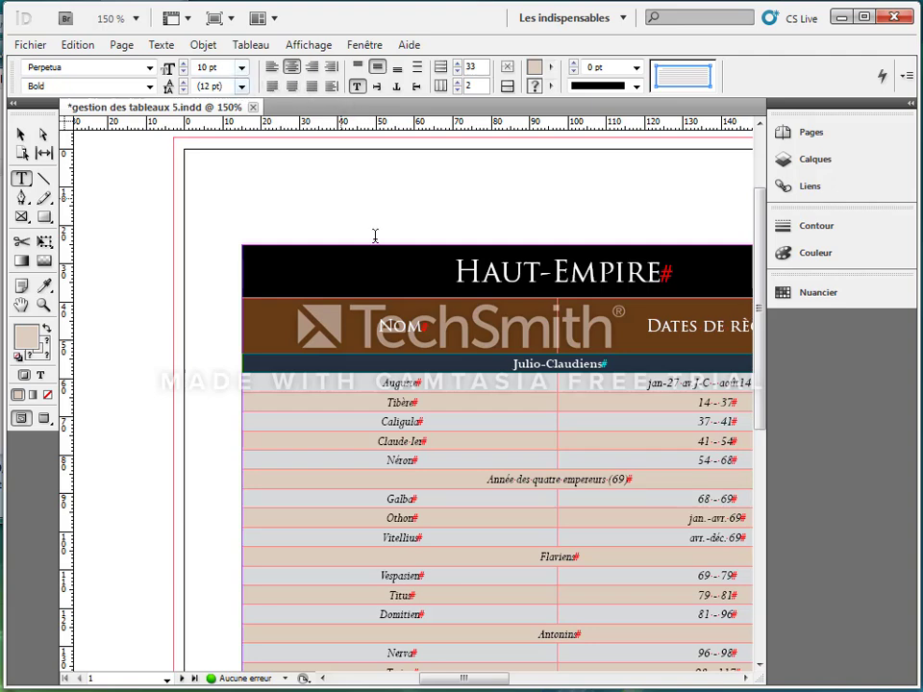
- Set the "Julio-Claudiens" text in small caps with a font size of 17 pt
click(514, 363)
drag(514, 363, 603, 358)
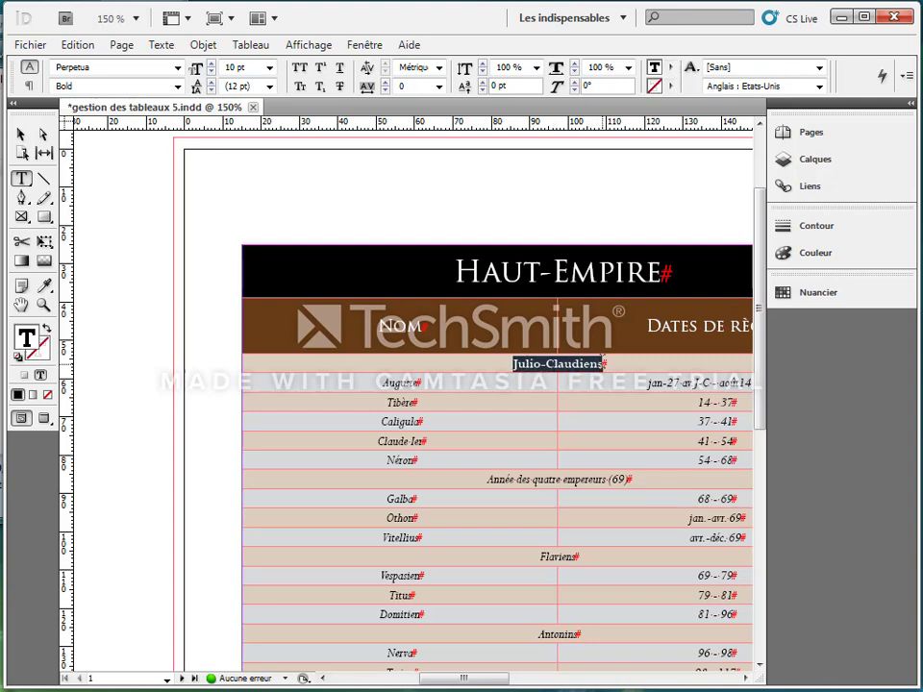
click(299, 86)
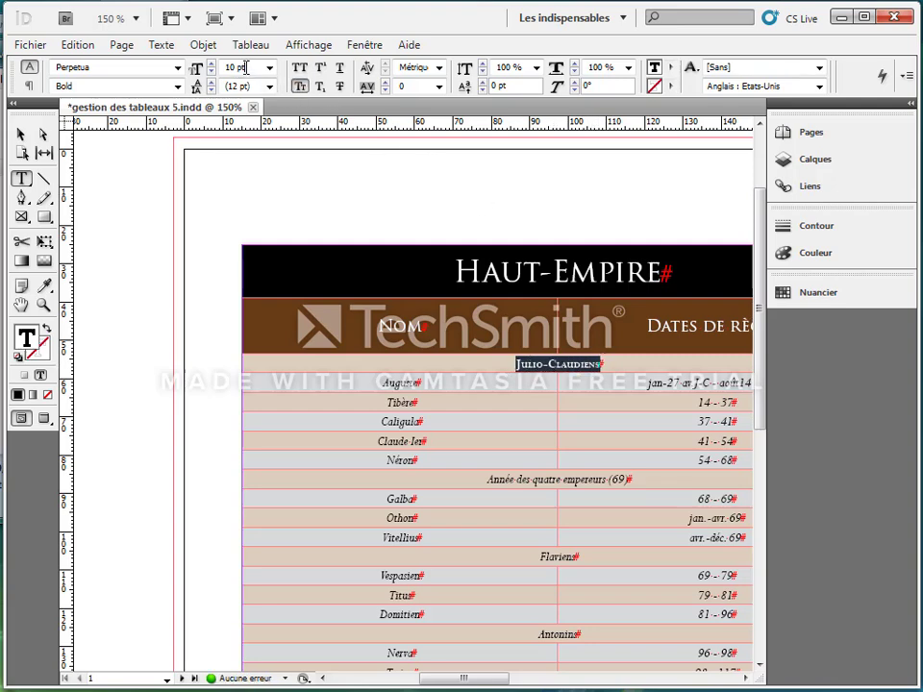
click(204, 66)
text(17)
key(Return)
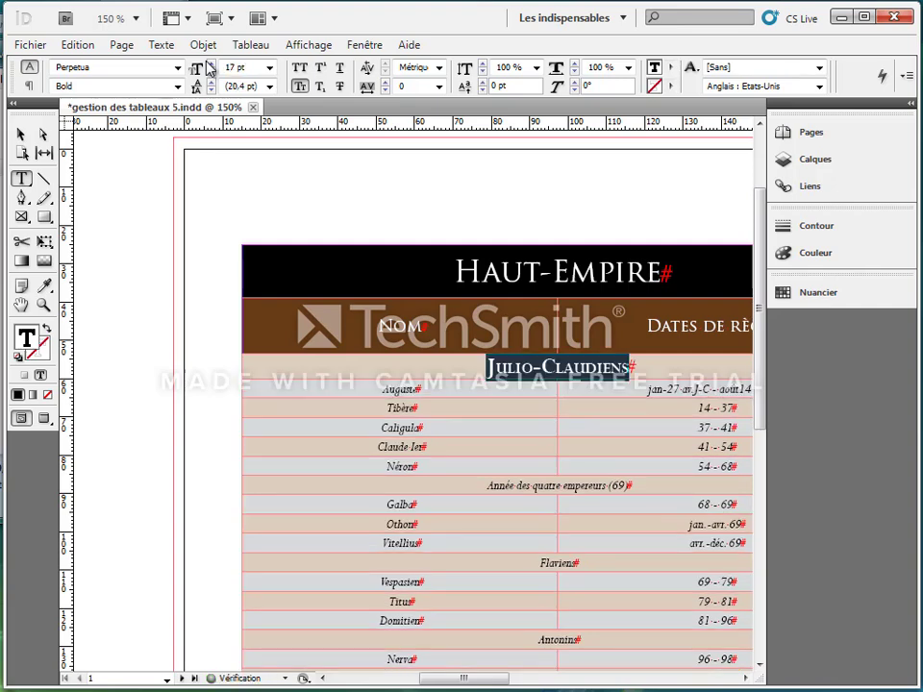
- Fill the "Julio-Claudiens" row with the swatch C=25 M=40 J=65 N=0 at 100% tint
click(240, 368)
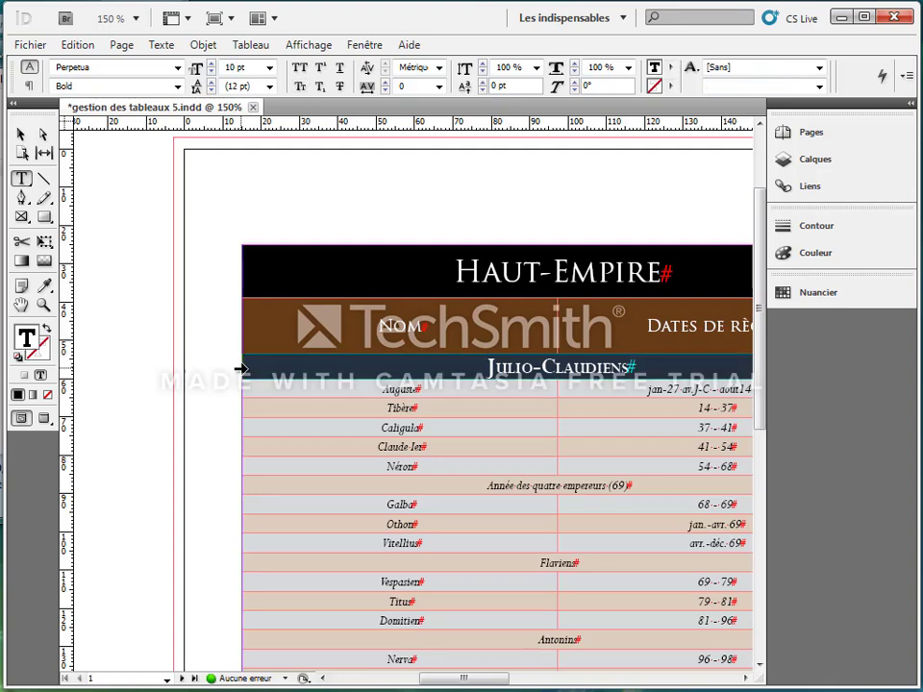
click(797, 294)
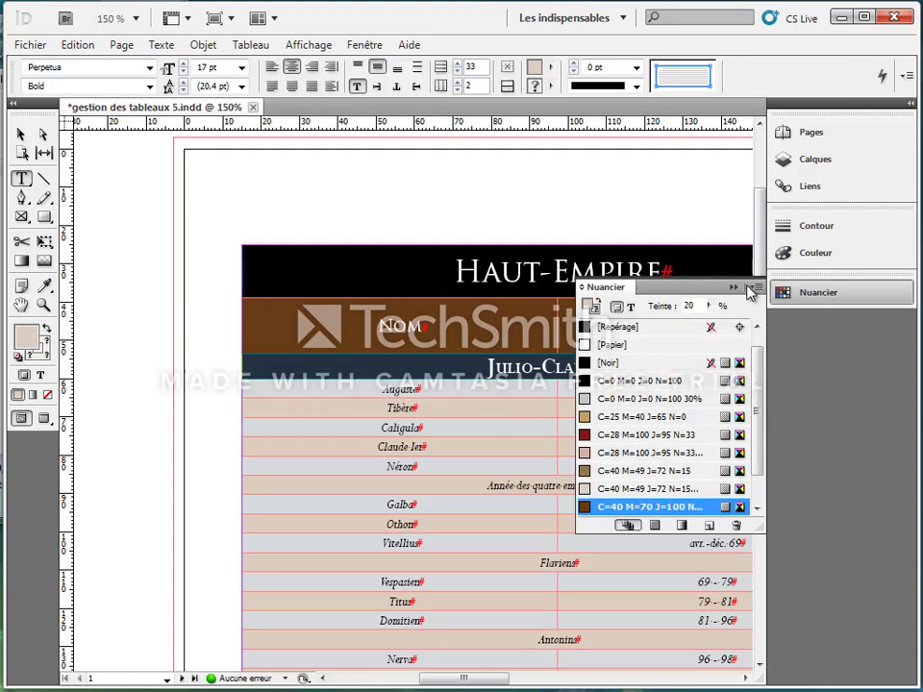
click(620, 417)
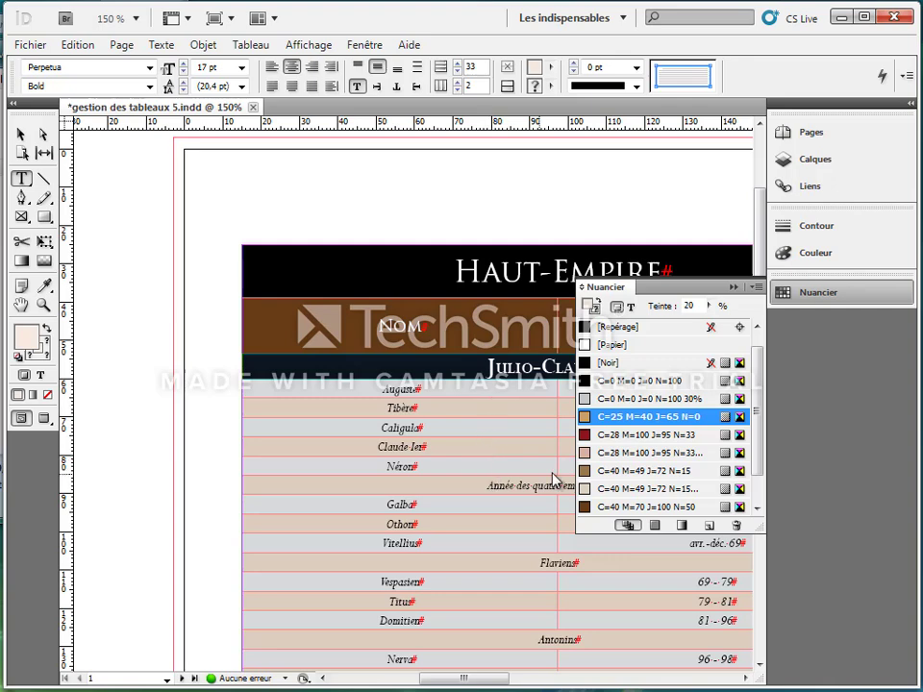
click(711, 306)
drag(708, 321, 789, 334)
click(380, 420)
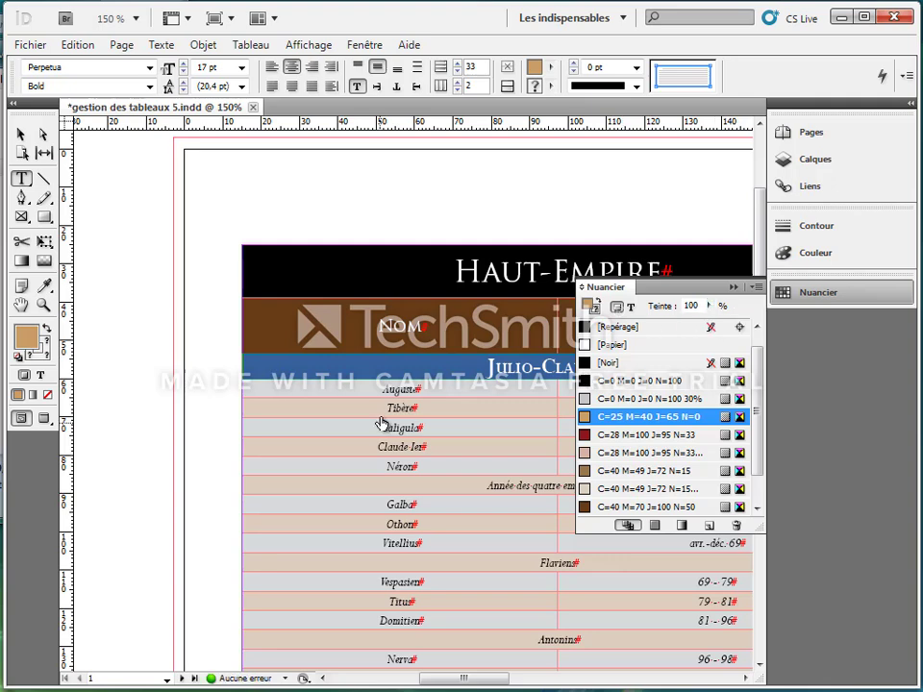
click(381, 420)
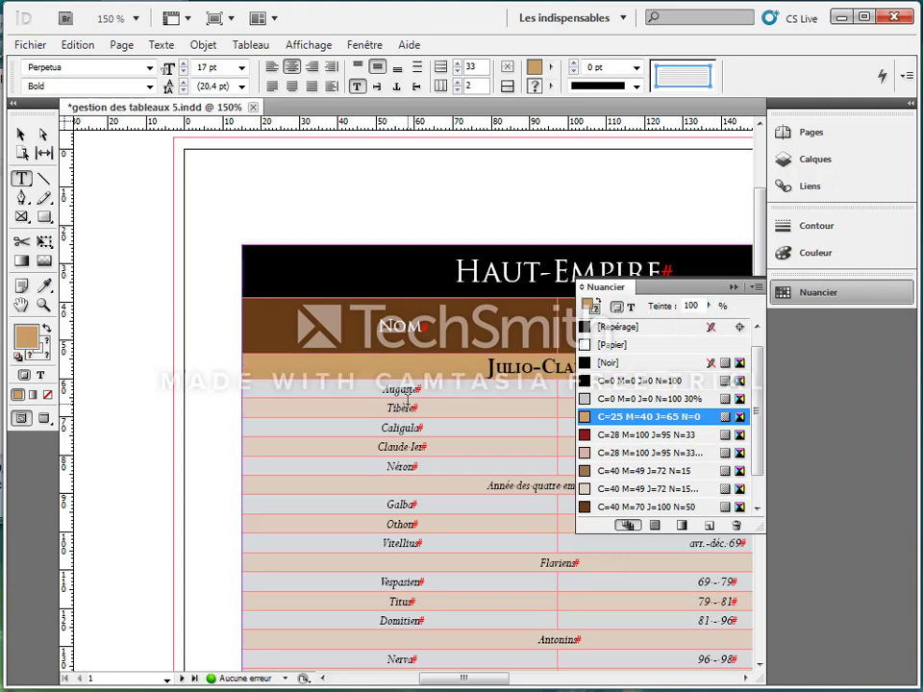
click(735, 289)
- Copy the "Julio-Claudiens" text formatting onto "Année des quatre empereurs (69)" with the Eyedropper tool
drag(478, 679, 506, 682)
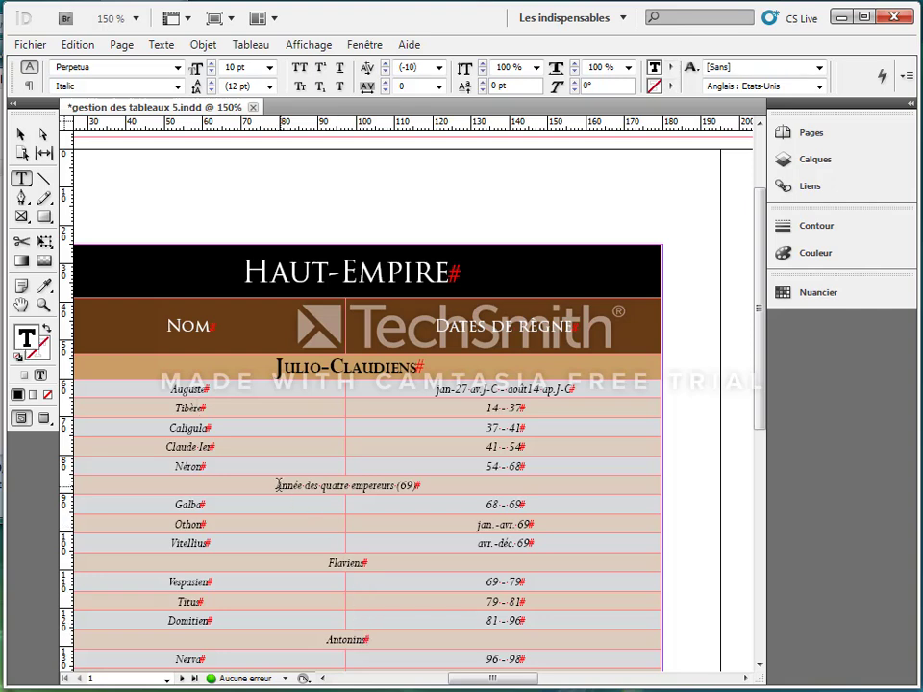
drag(277, 486, 415, 486)
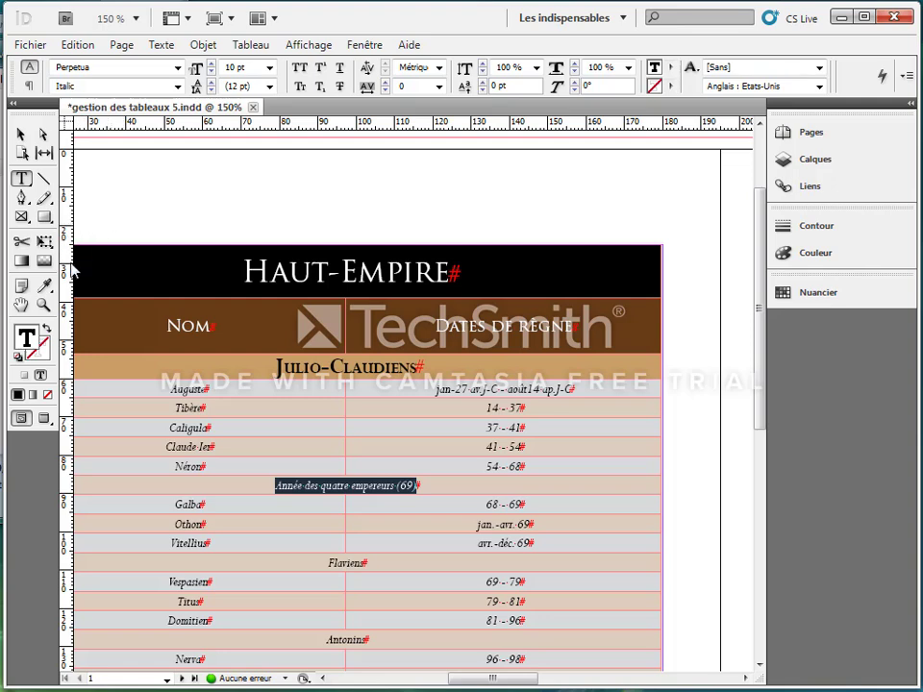
click(45, 287)
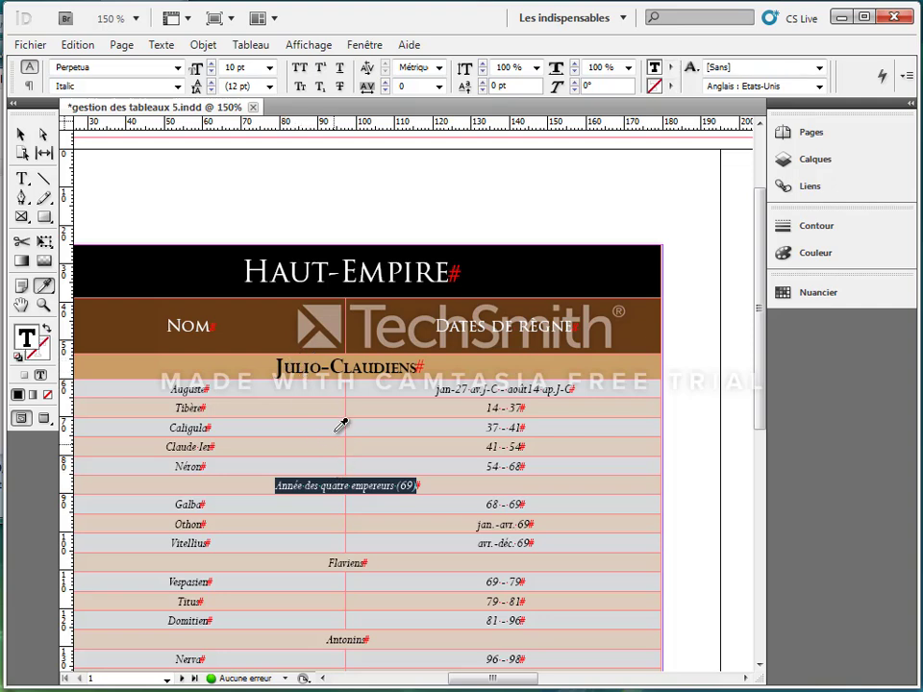
click(300, 365)
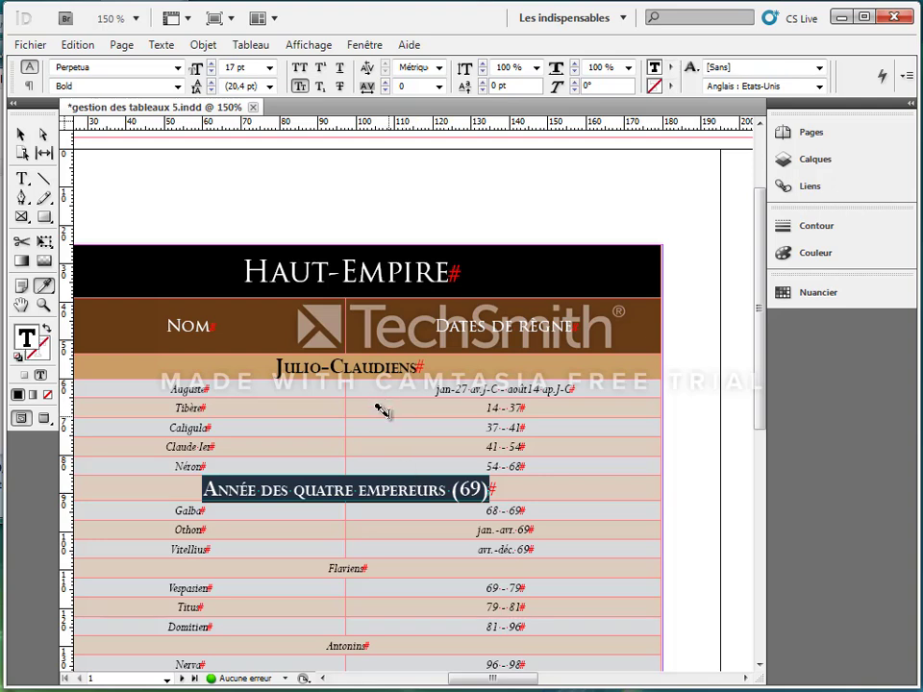
- Apply the sampled heading formatting to "Flaviens", "Antonins", "Deuxième année des quatre empereurs (193)" and "Sévères" with the Eyedropper tool
scroll(380, 408, down, 3)
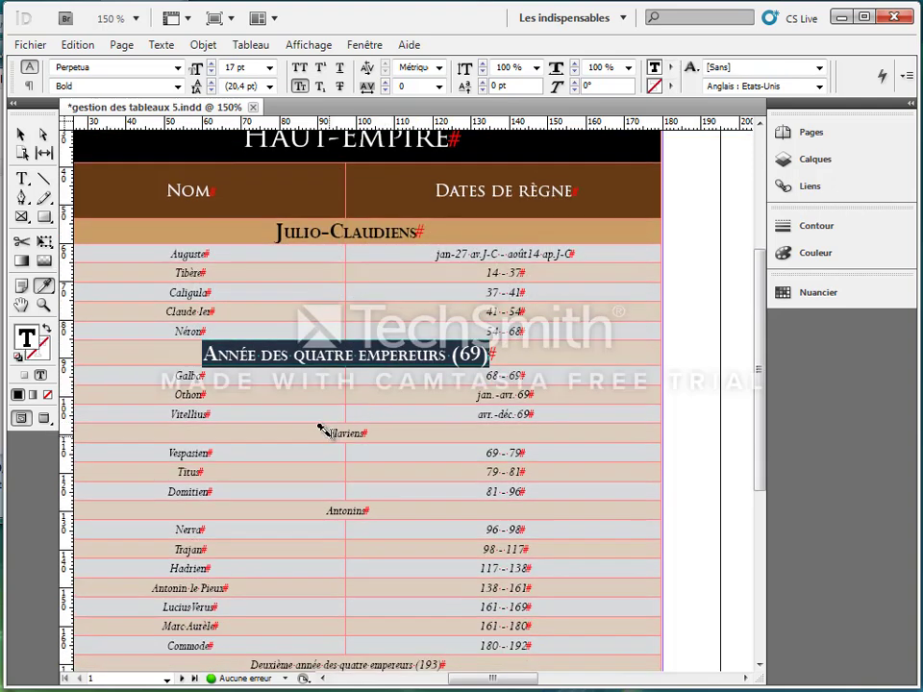
drag(319, 431, 369, 433)
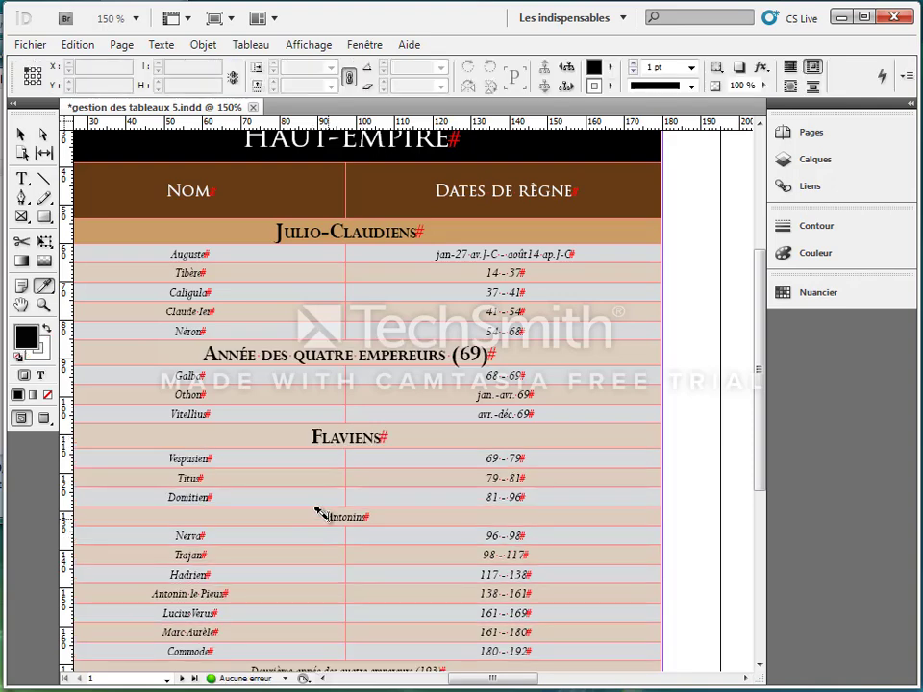
drag(319, 515, 371, 517)
scroll(346, 543, down, 3)
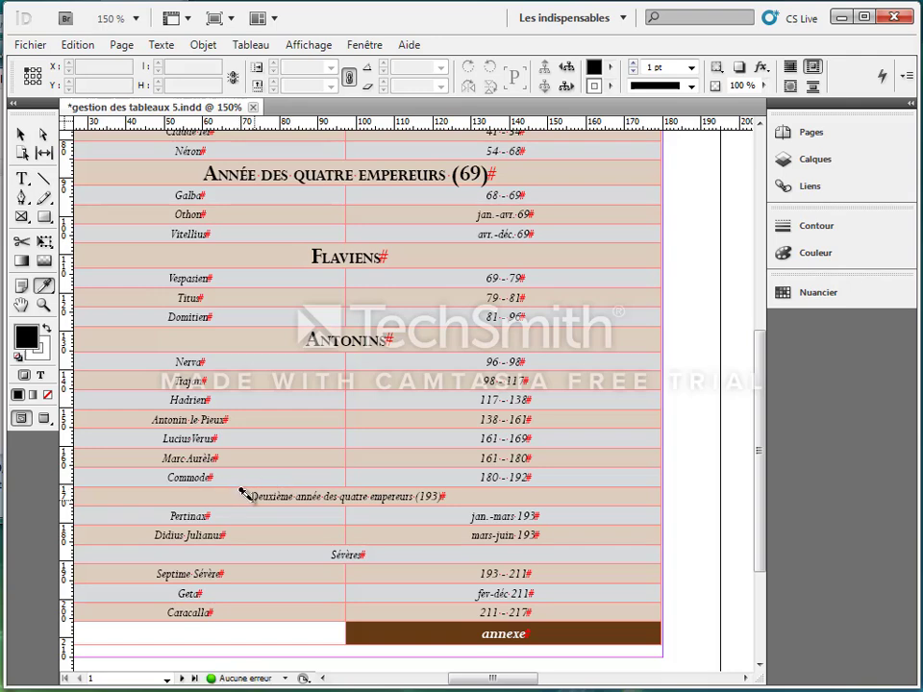
drag(245, 493, 442, 495)
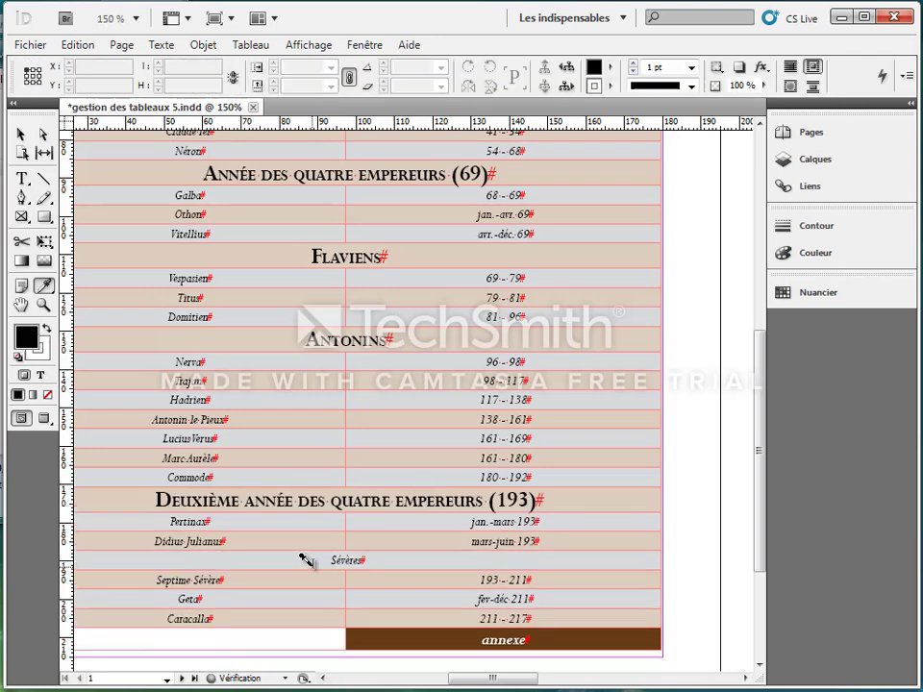
drag(326, 556, 365, 558)
- Copy the "Julio-Claudiens" row's fill onto the "Année des quatre empereurs (69)" row with the Eyedropper tool
double_click(20, 306)
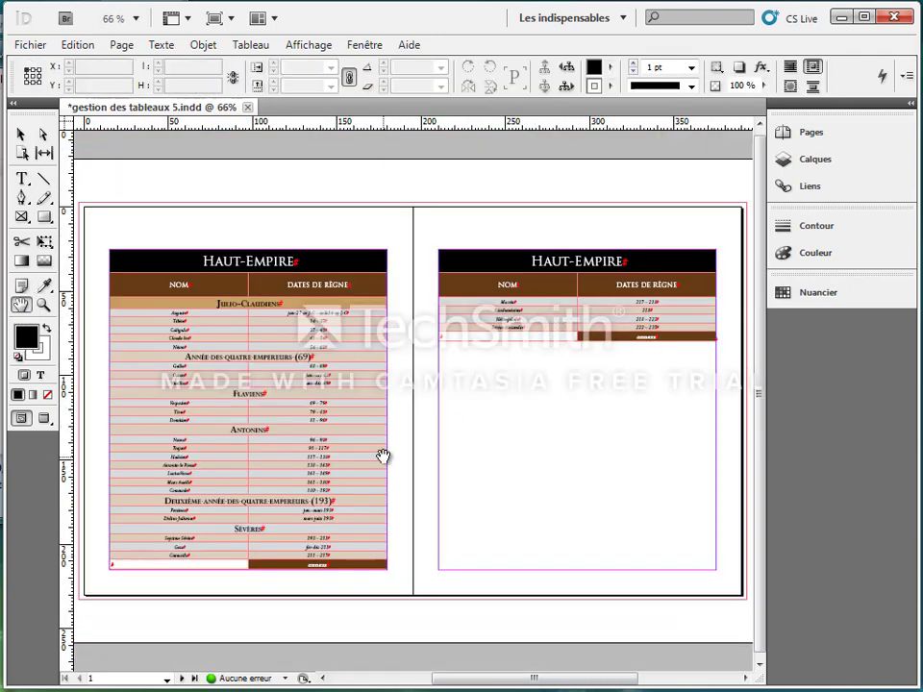
click(44, 306)
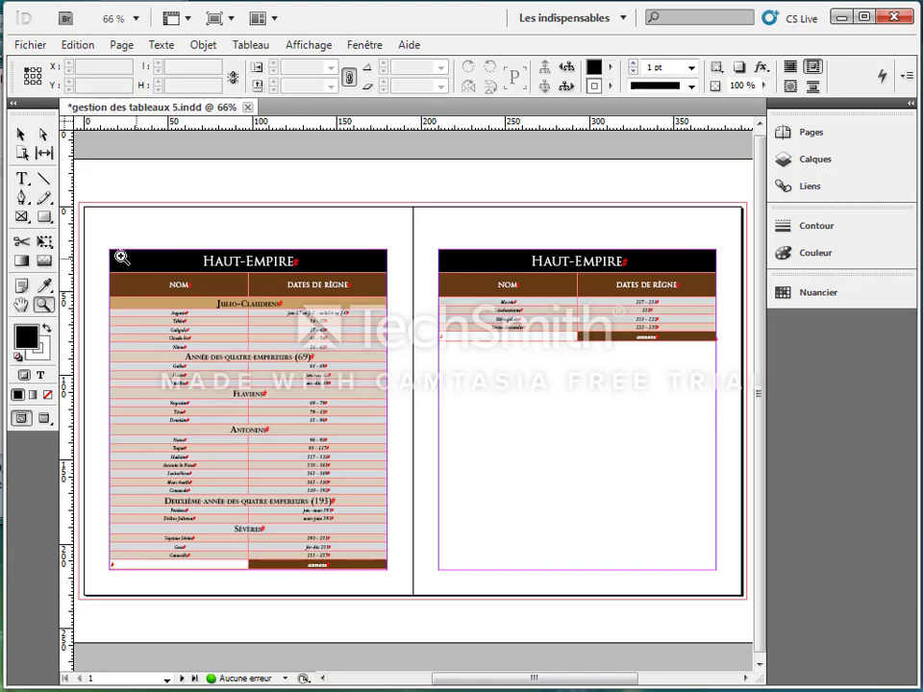
drag(103, 253, 442, 545)
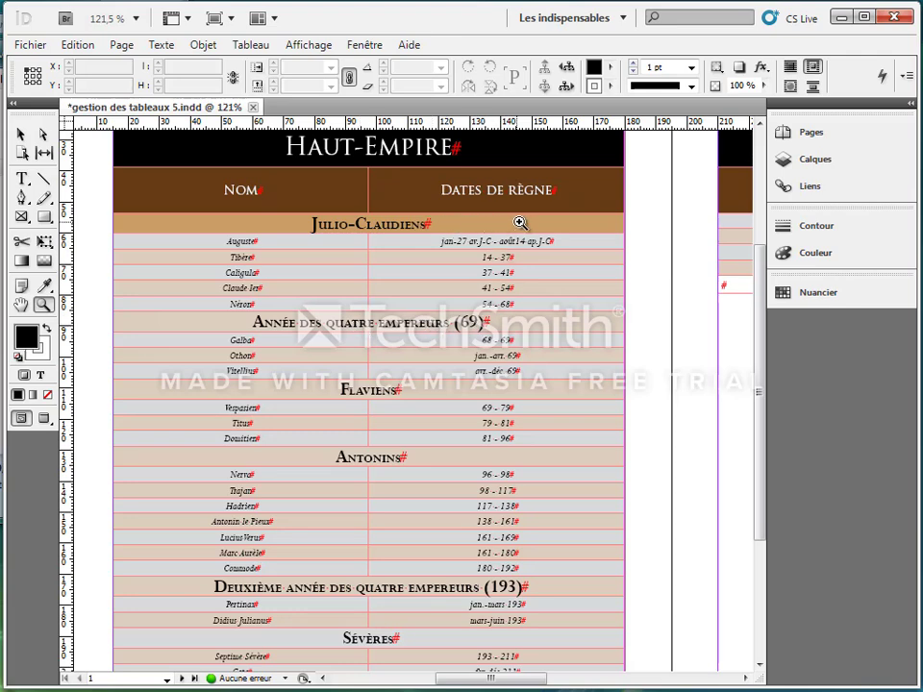
click(21, 177)
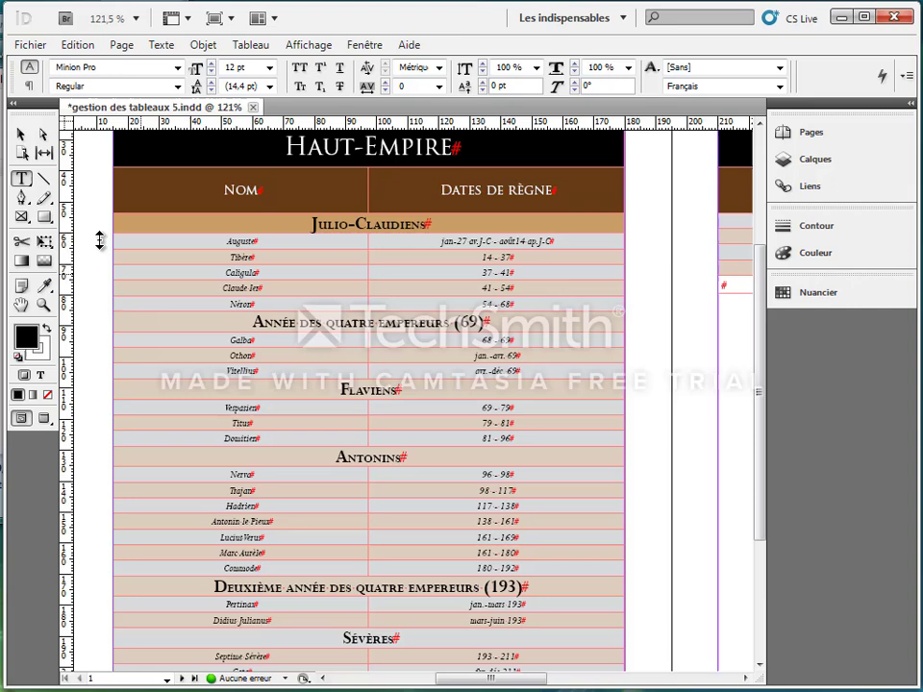
click(114, 321)
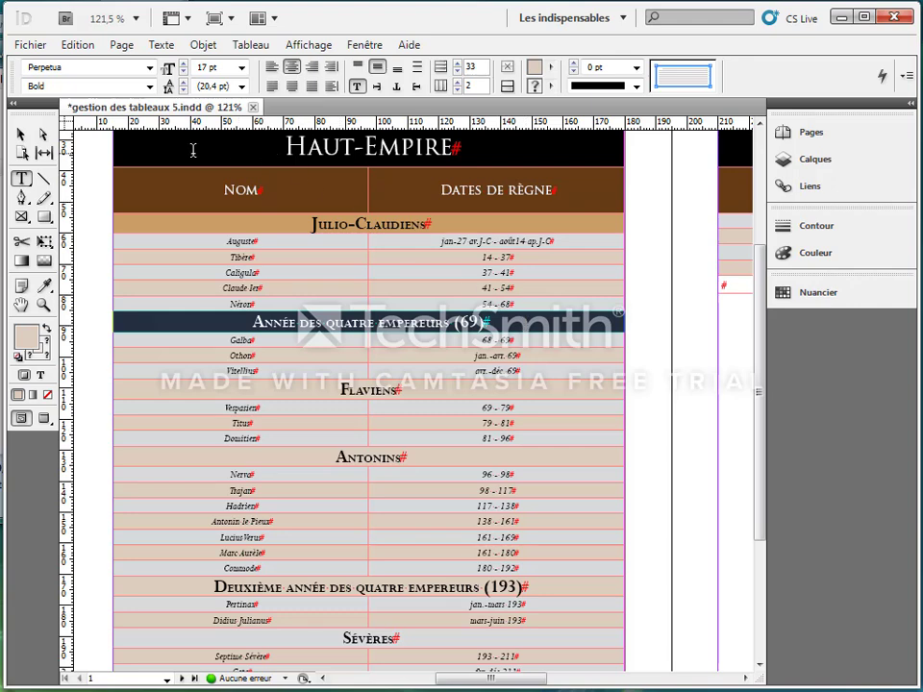
click(45, 286)
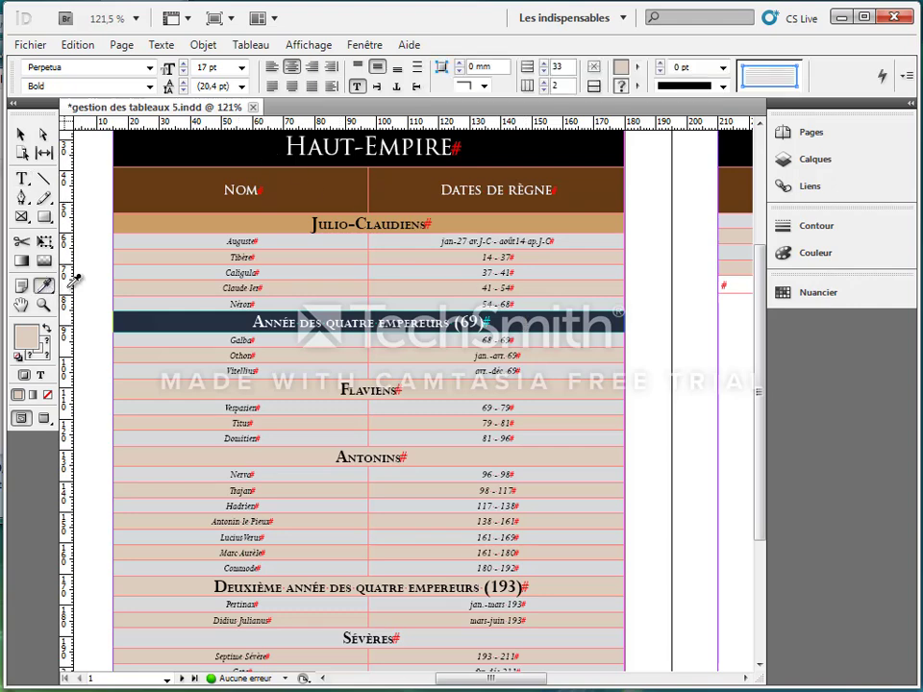
click(151, 223)
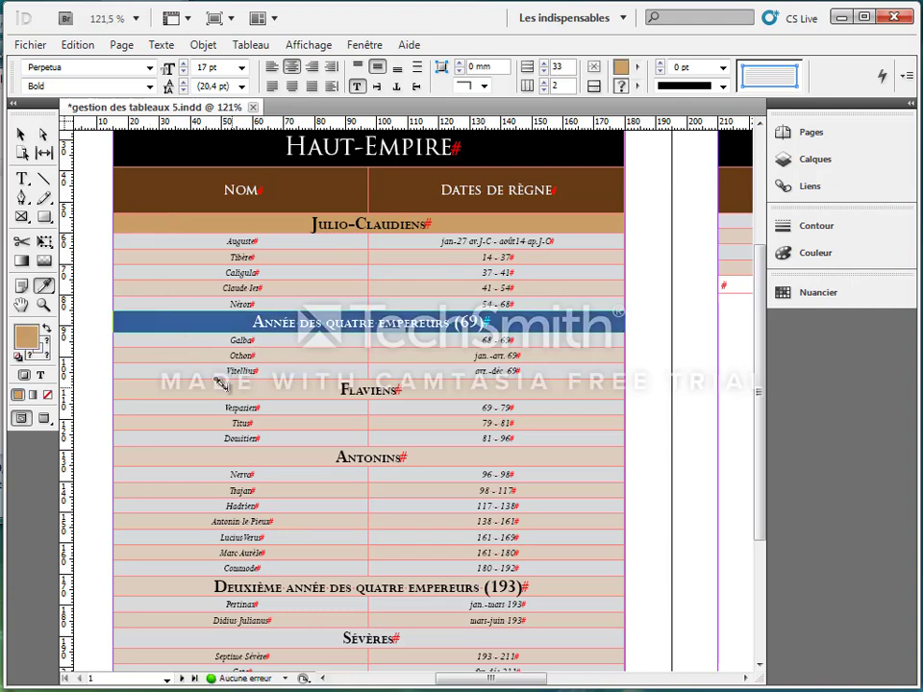
- Apply the sampled row fill to "Flaviens", "Antonins", "Deuxième année des quatre empereurs (193)" and "Sévères" with the Eyedropper tool
click(120, 388)
click(139, 455)
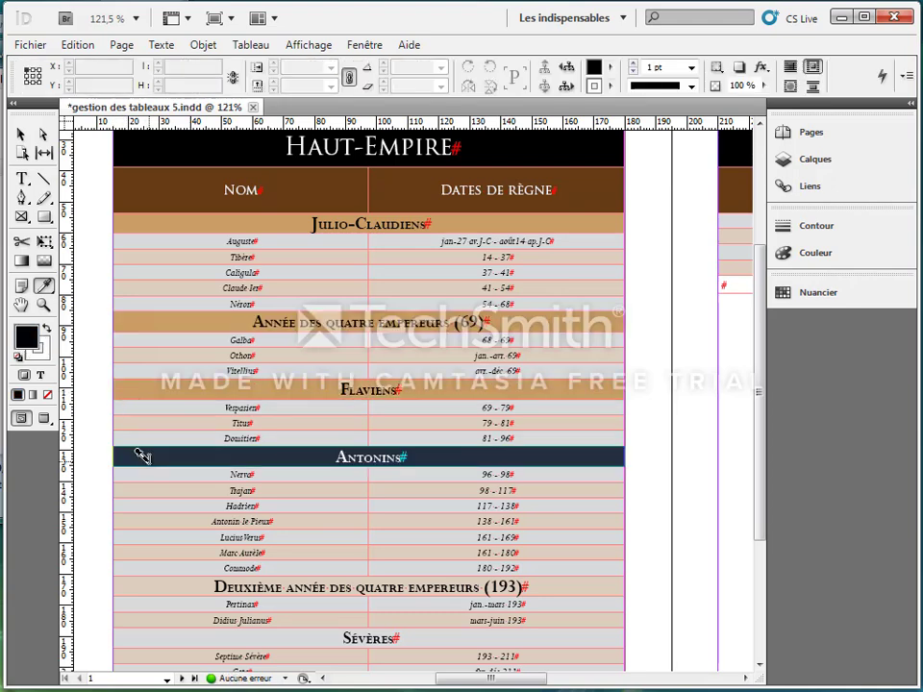
click(155, 586)
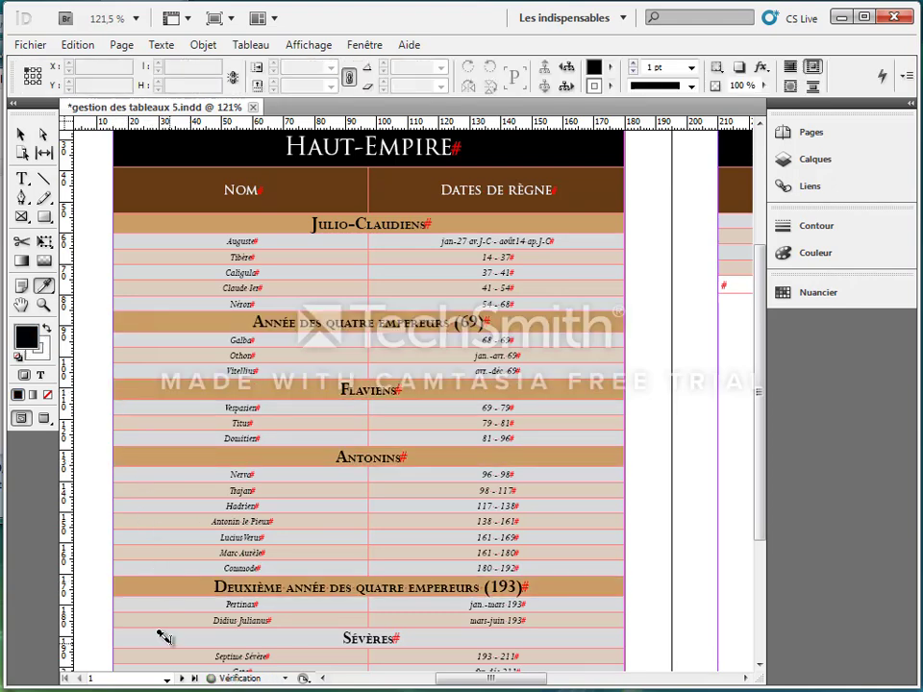
click(160, 636)
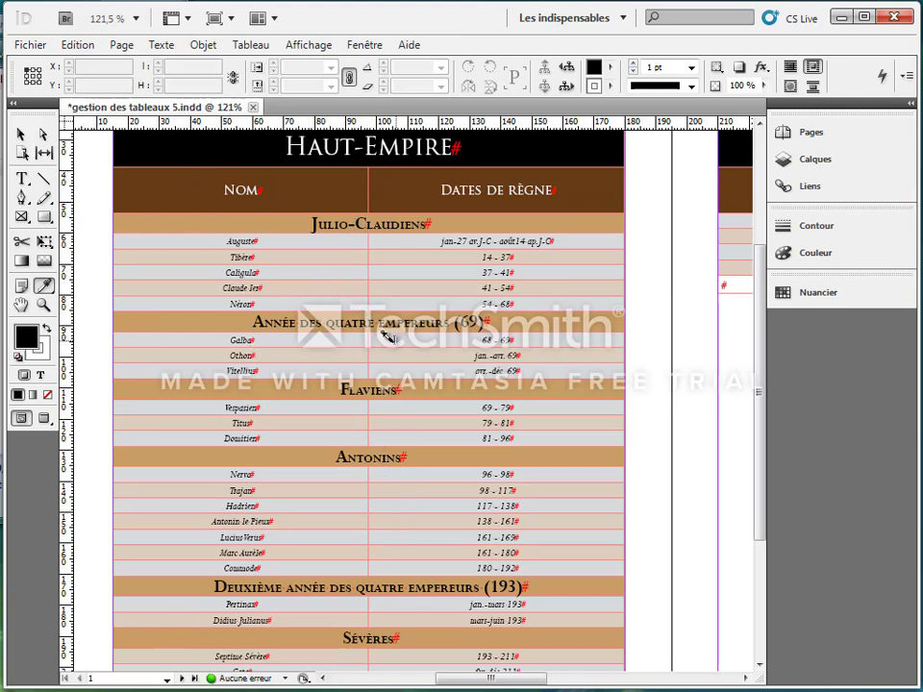
- Select all body rows of the table across both pages and open their cell text options with the preview enabled
click(25, 179)
click(261, 270)
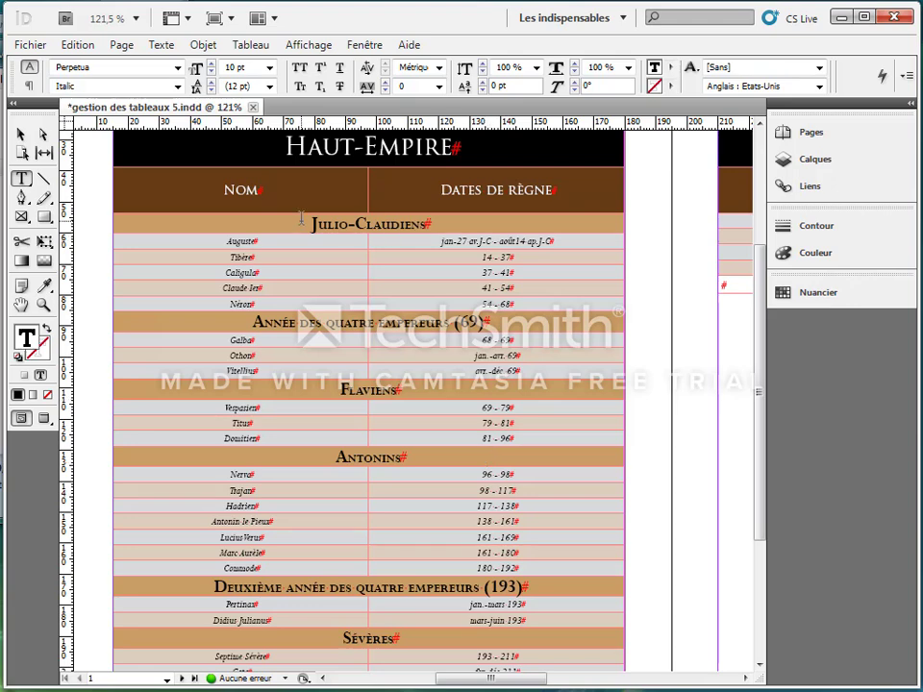
drag(301, 218, 671, 259)
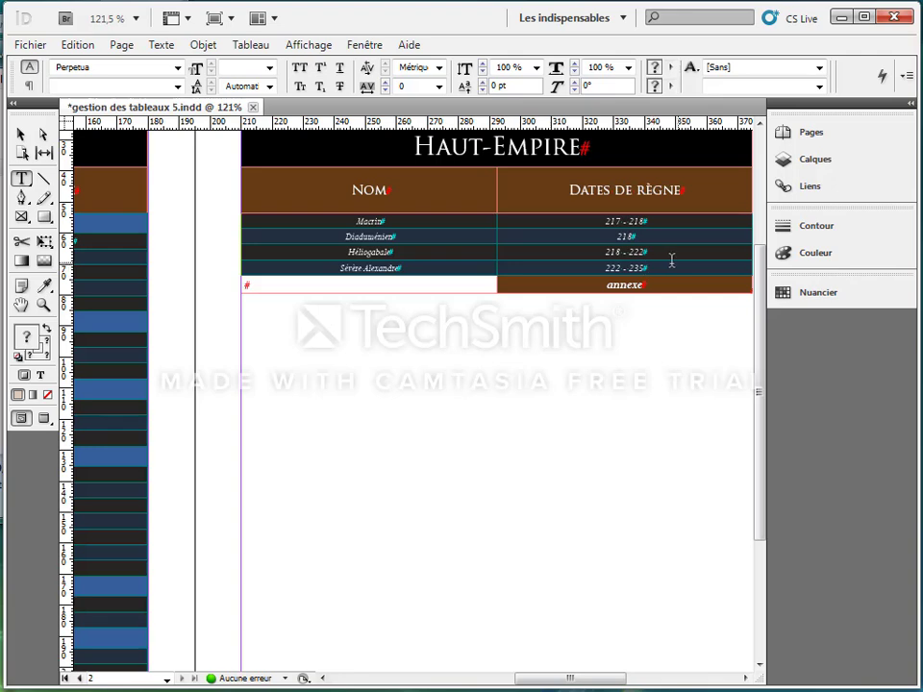
key(ctrl+alt+0)
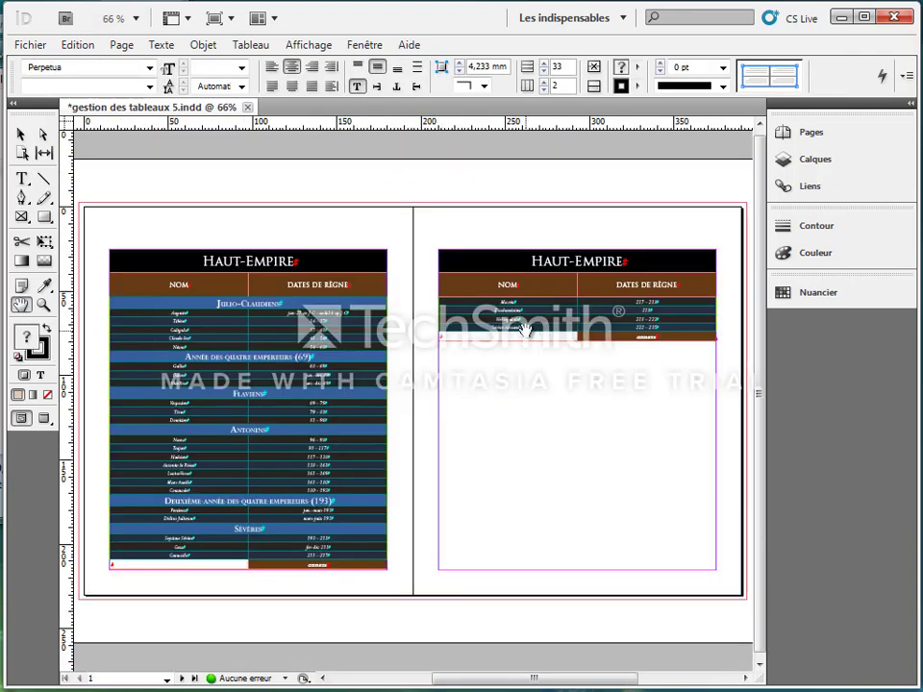
click(251, 45)
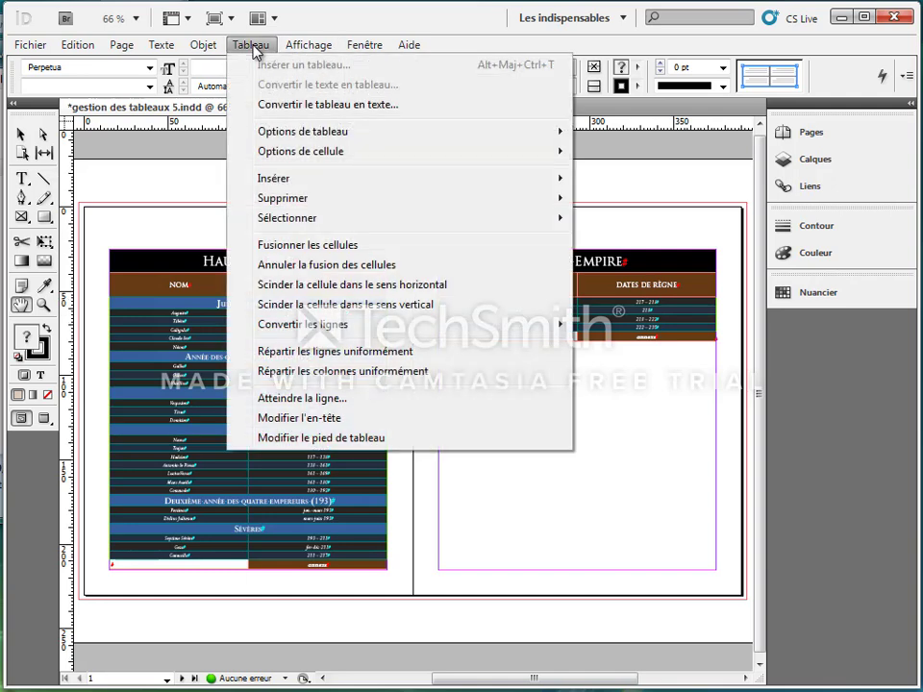
mouse_move(274, 155)
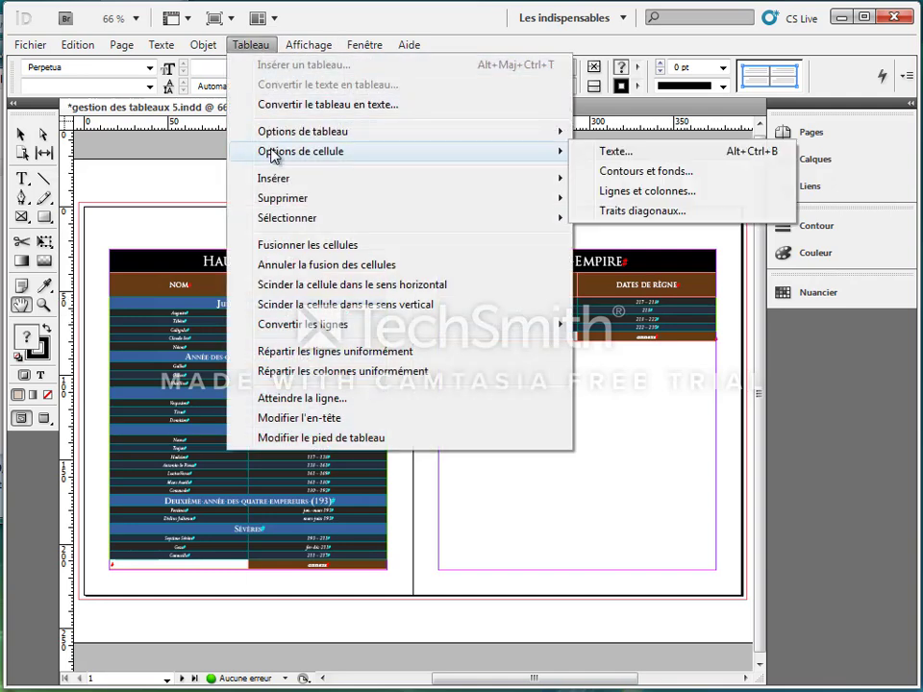
click(618, 156)
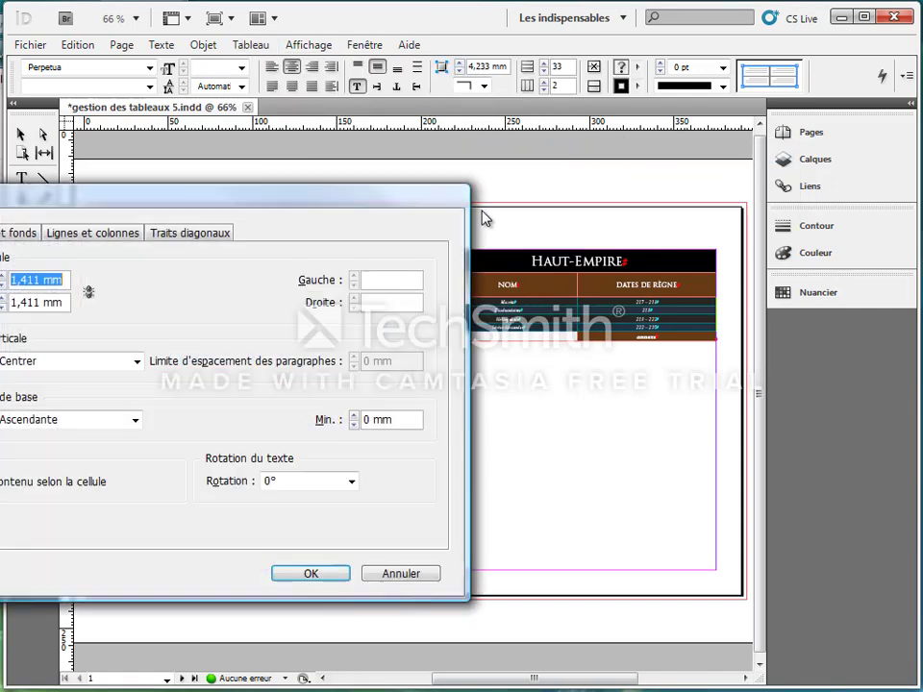
drag(486, 217, 802, 69)
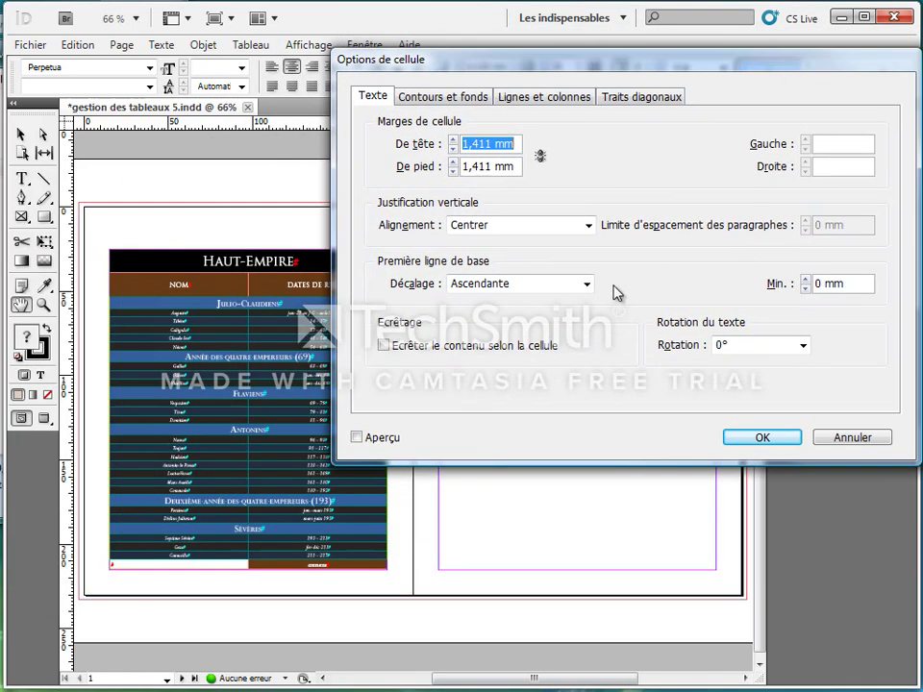
click(357, 438)
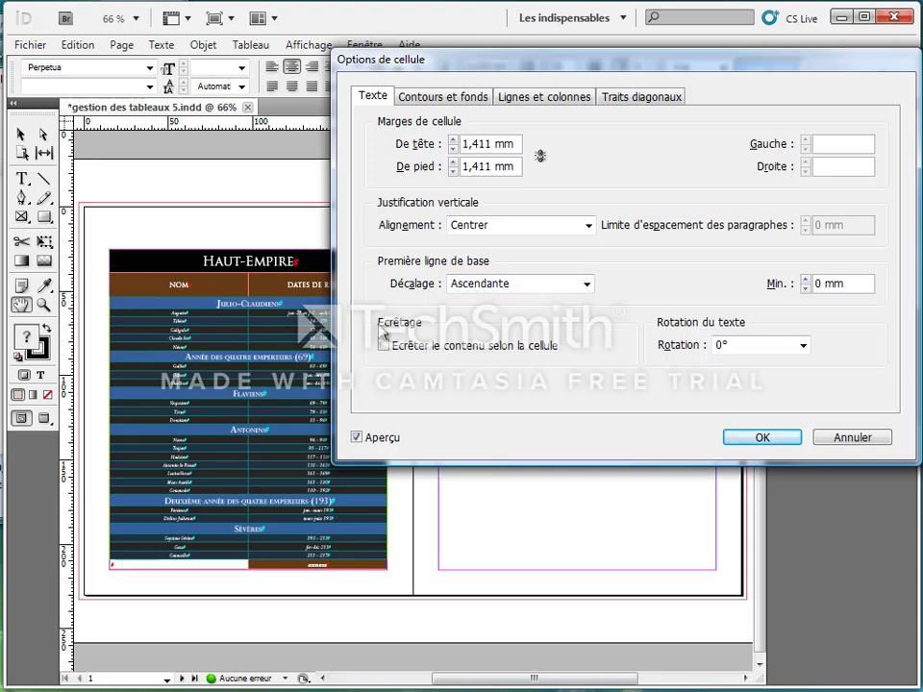
- Set the selected body rows' height to exactly 7 mm (Egale à) and preview it
click(430, 97)
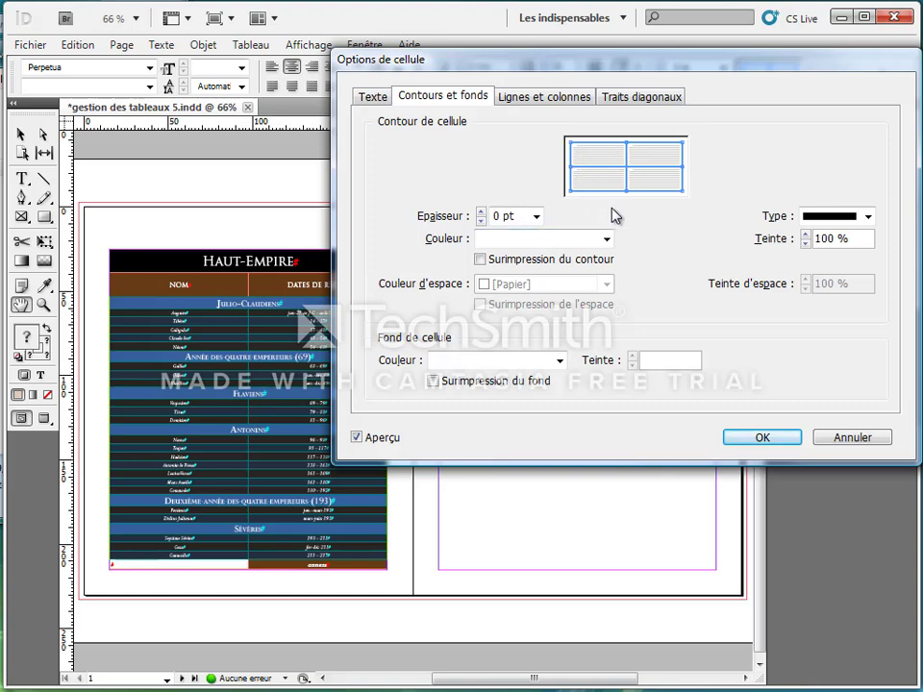
click(540, 101)
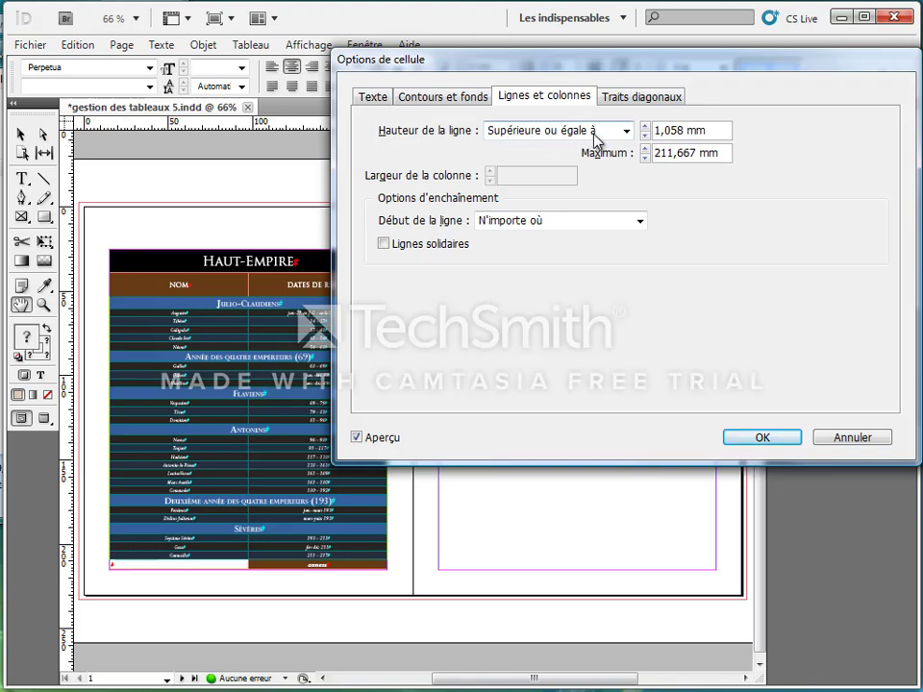
click(625, 131)
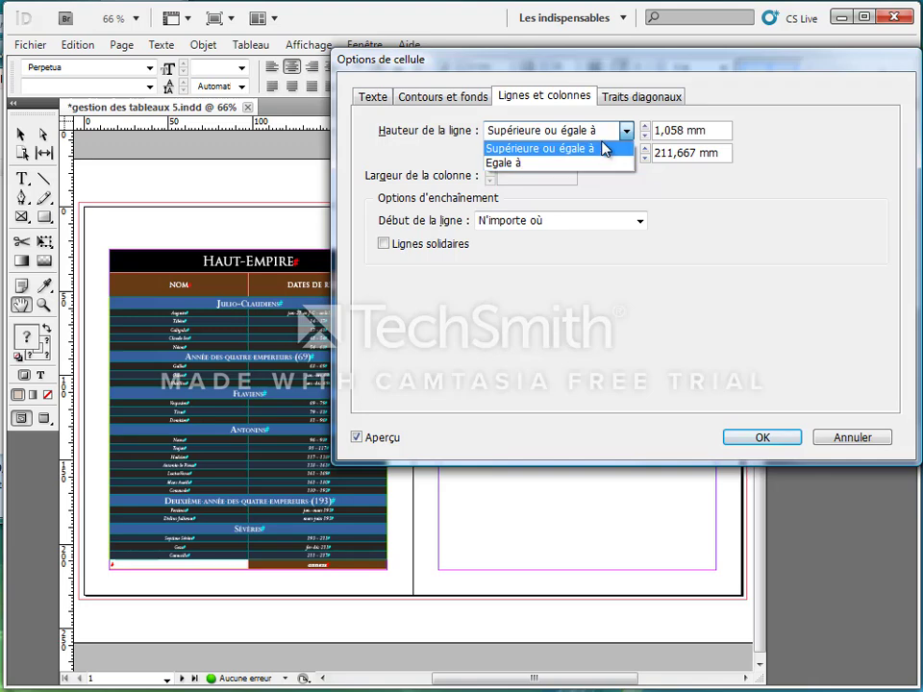
click(534, 170)
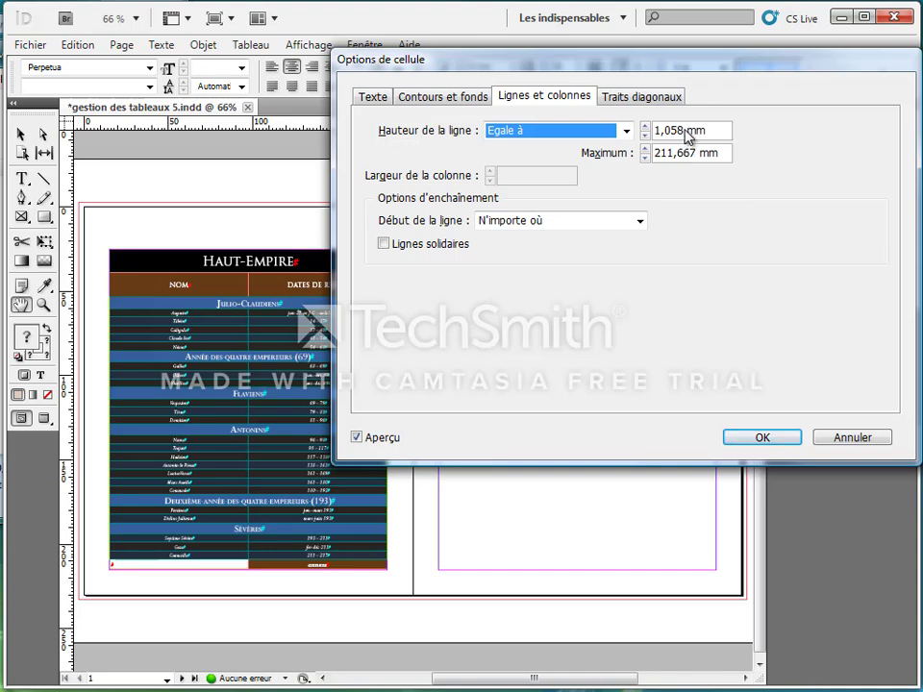
drag(684, 132, 635, 135)
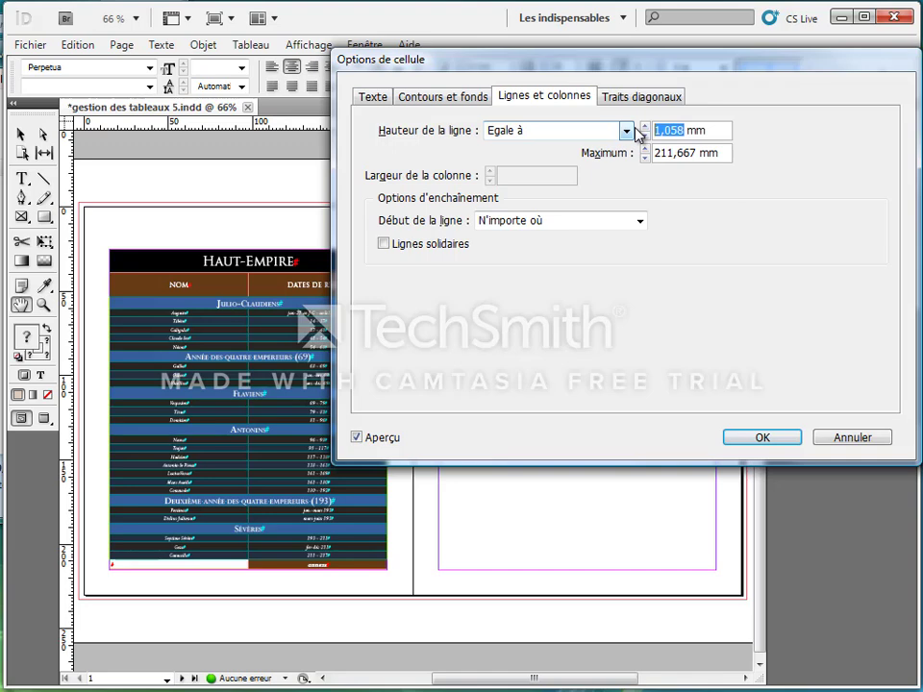
text(7)
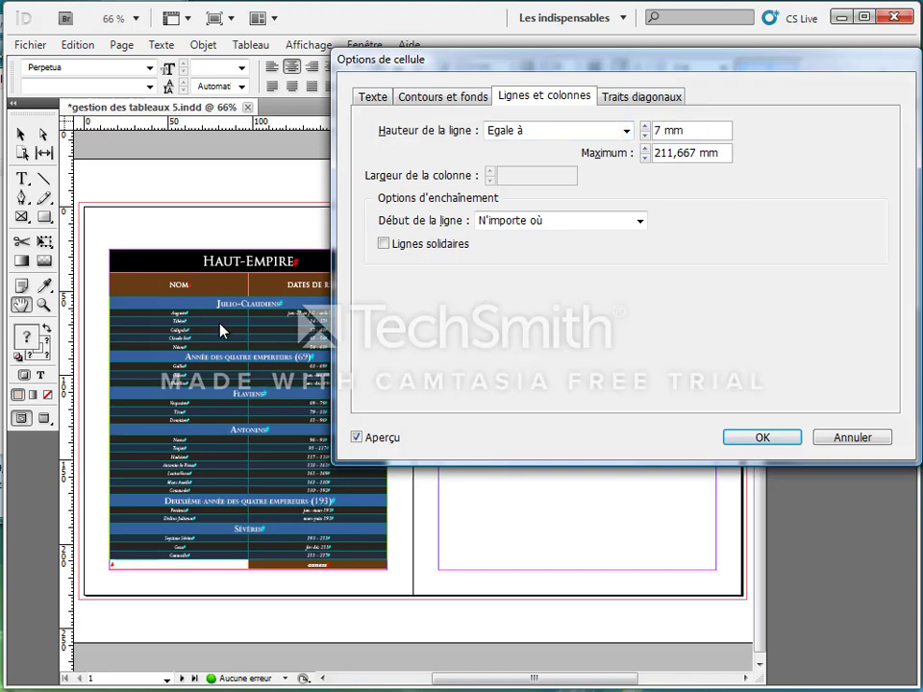
click(357, 438)
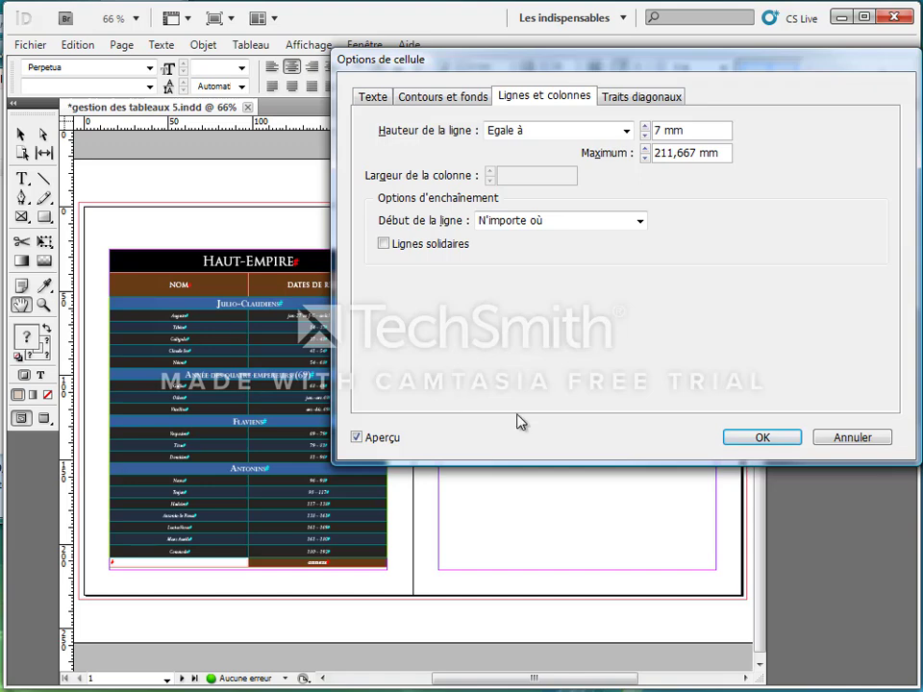
- Switch the 7 mm row height to a minimum (Supérieure ou égale à), set the maximum to 15 mm and apply the cell options
click(625, 131)
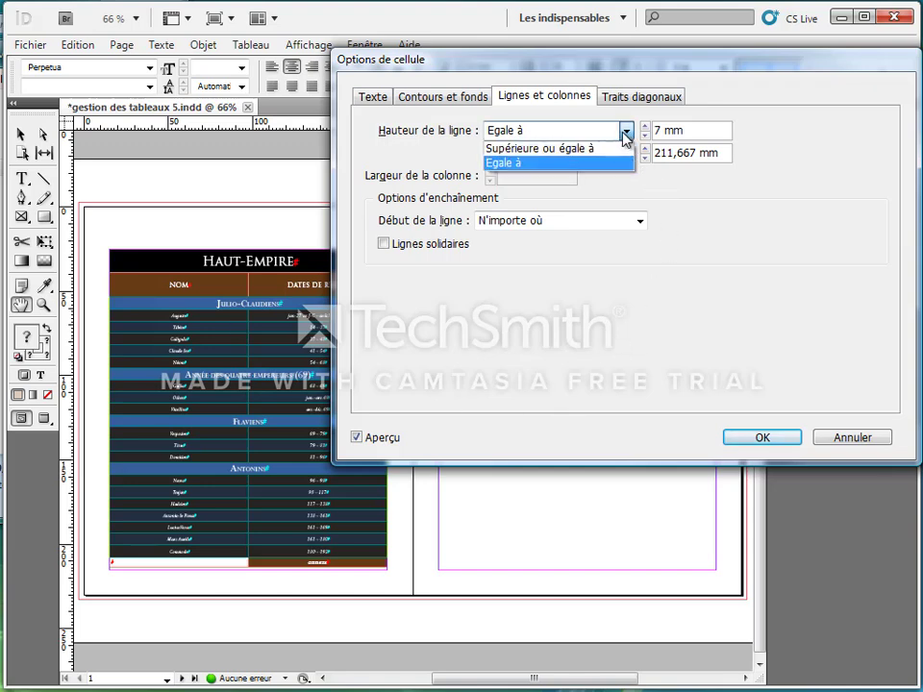
click(499, 151)
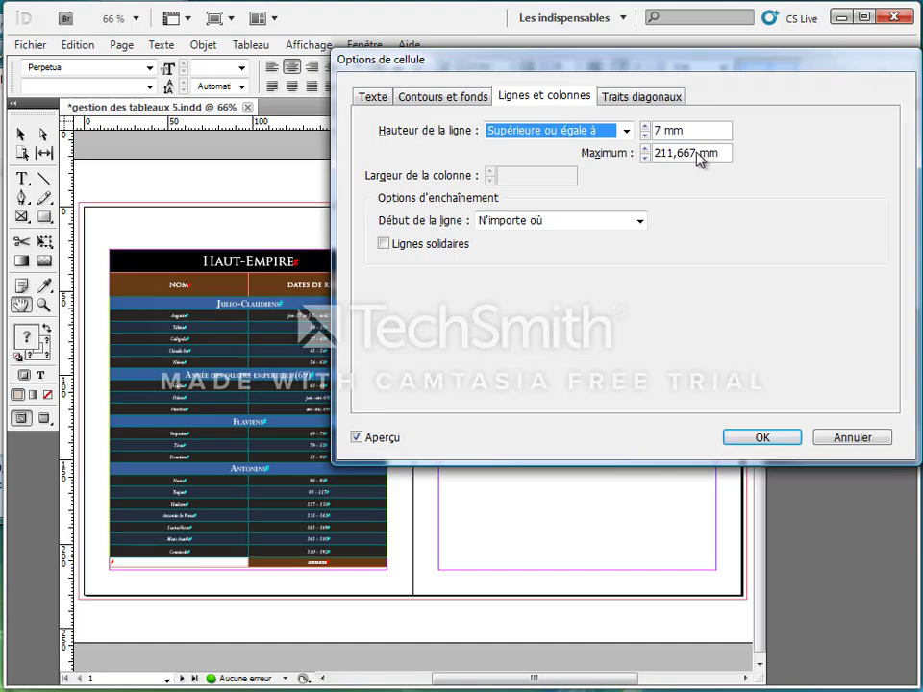
drag(699, 157, 635, 152)
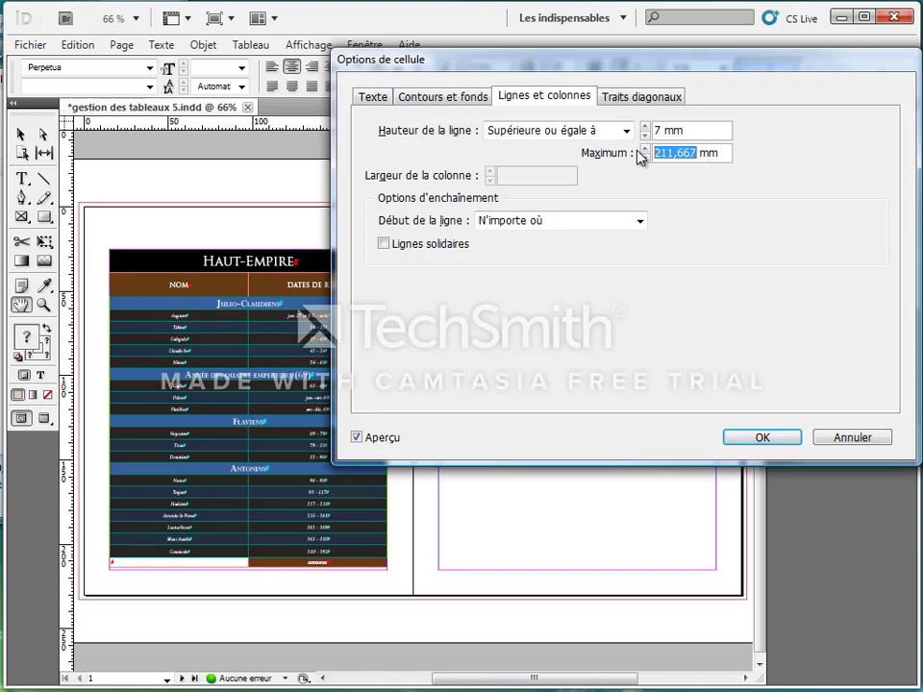
text(15)
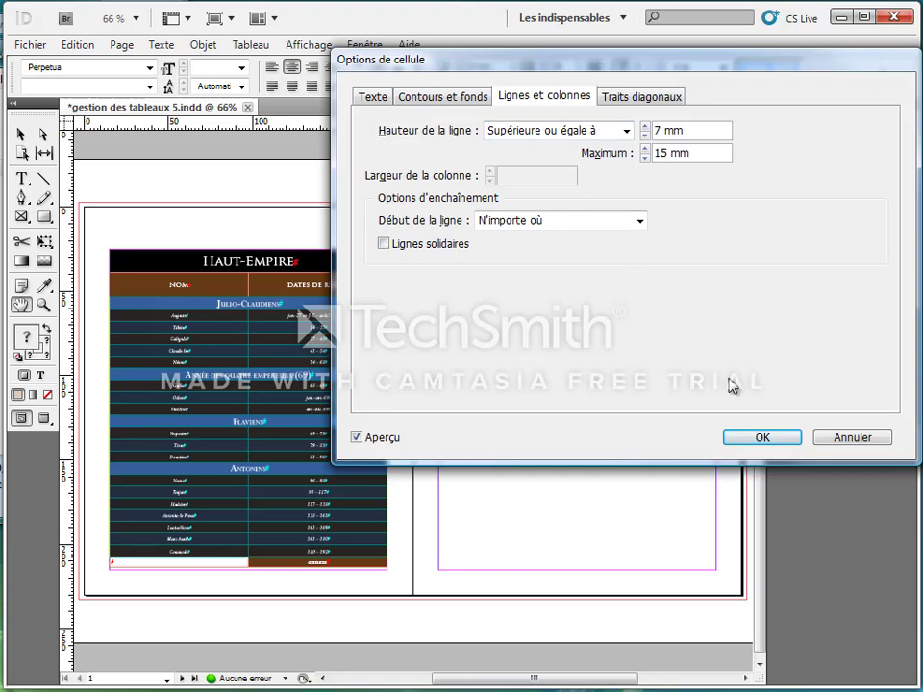
click(765, 439)
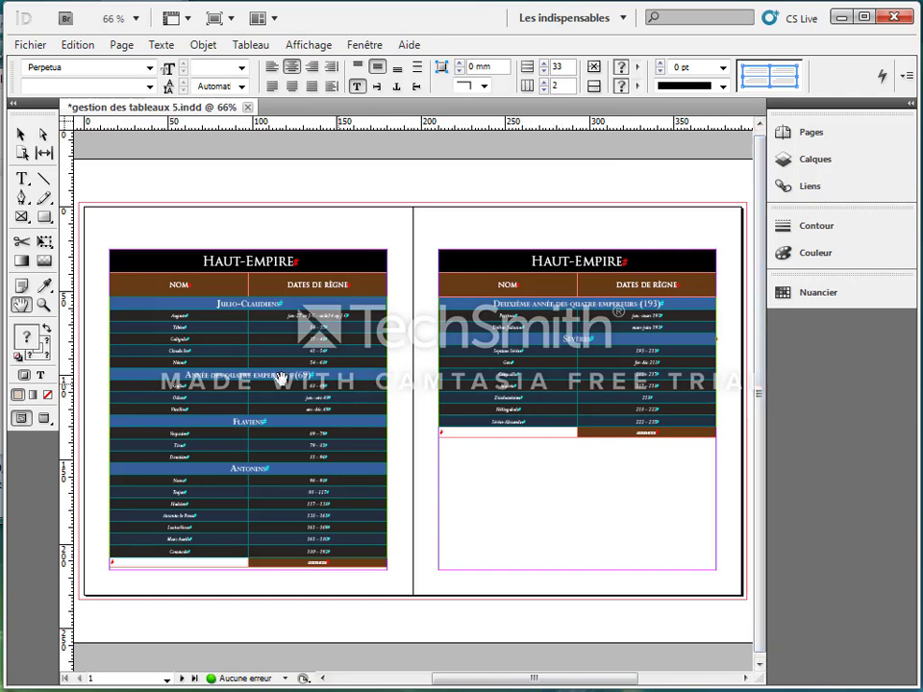
- Select all body rows of the table across both pages and open their diagonal line options
click(22, 180)
click(230, 329)
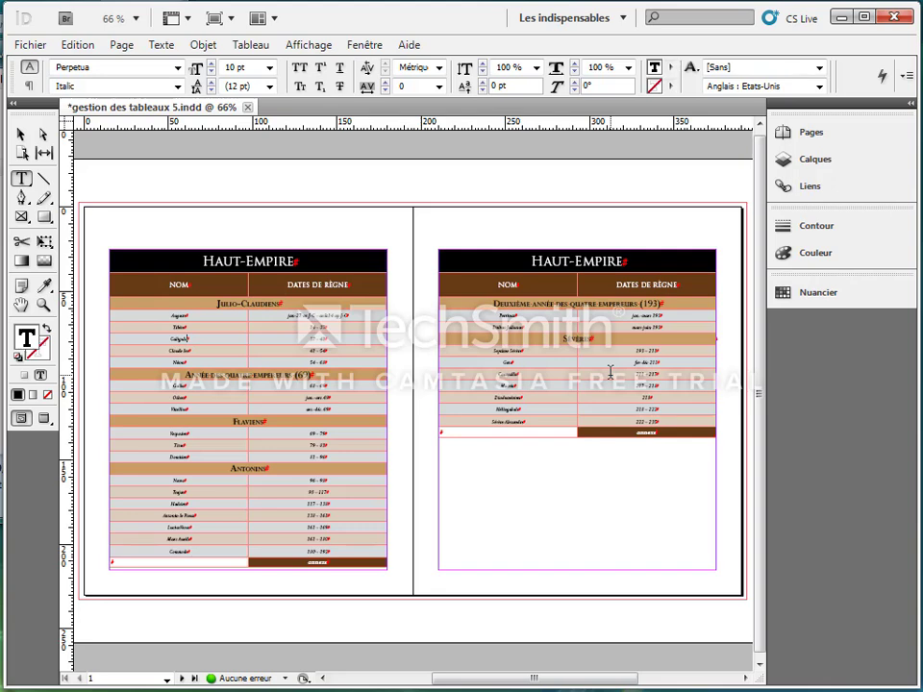
drag(141, 304, 544, 423)
click(248, 46)
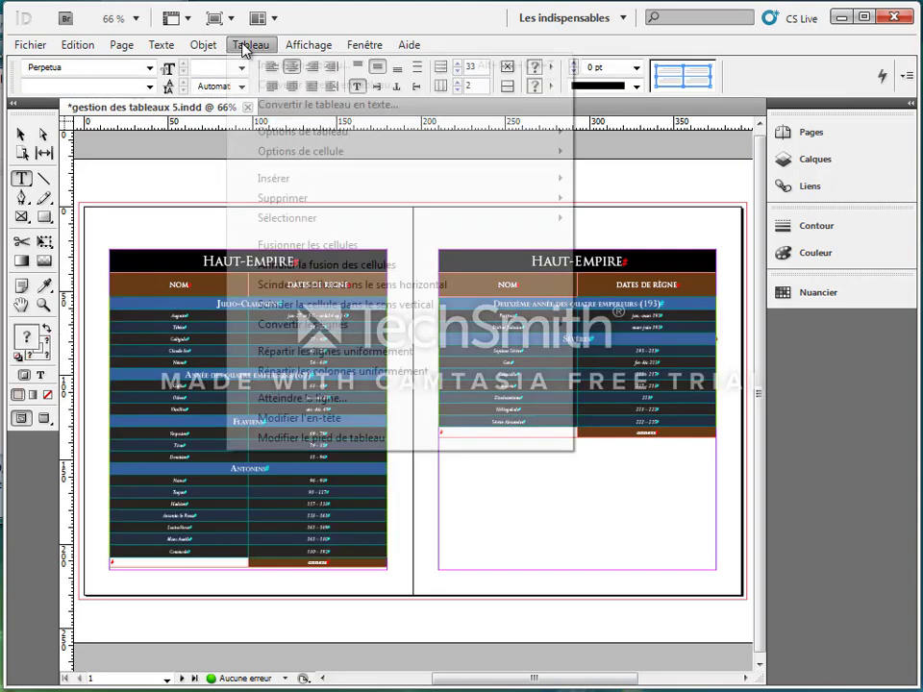
mouse_move(285, 151)
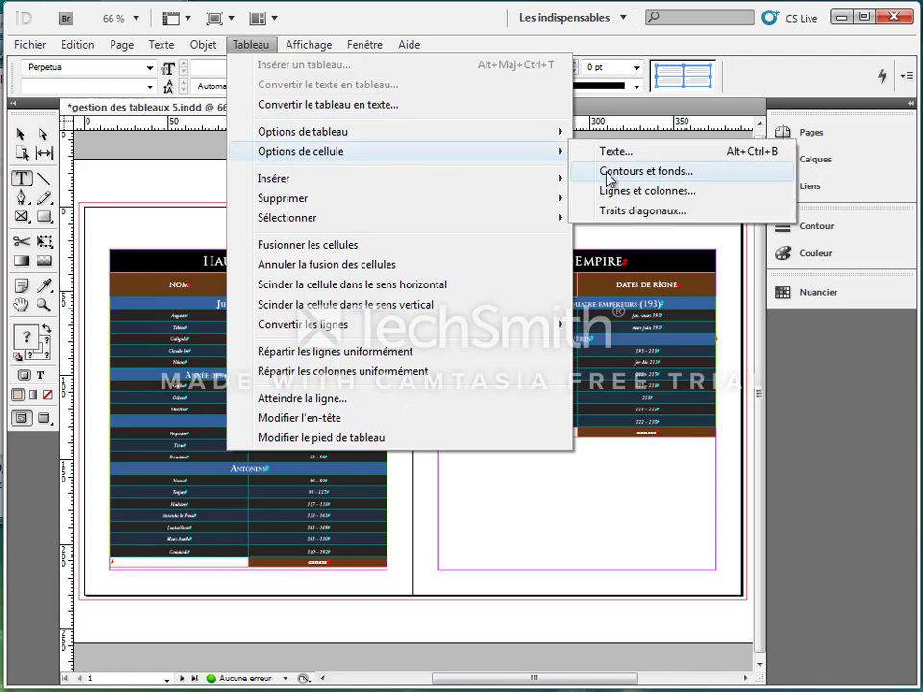
click(627, 213)
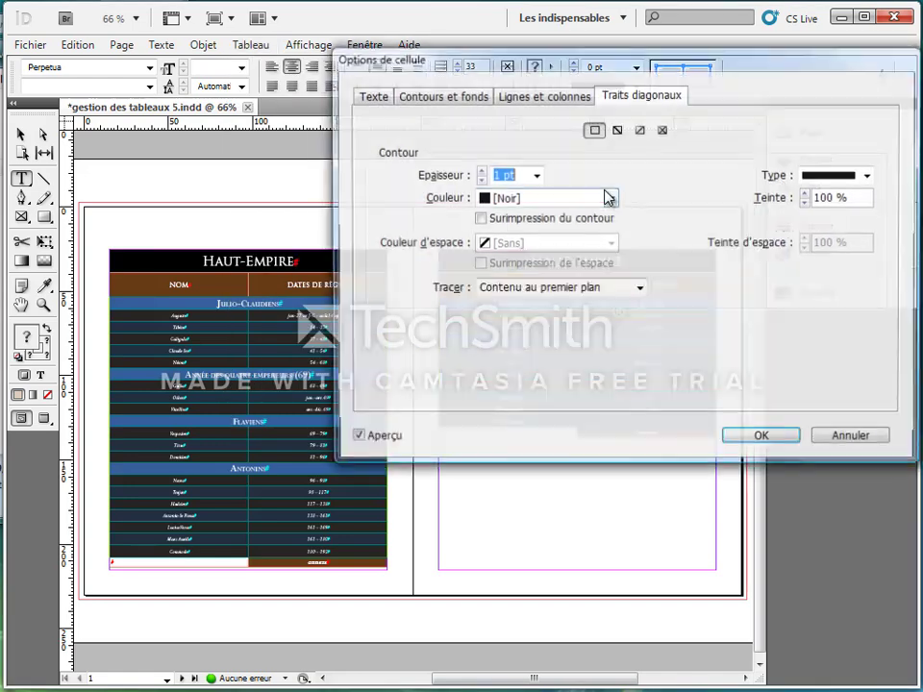
drag(624, 62, 659, 105)
- Preview descending and crossed diagonal lines in the selected cells, return to no diagonal lines and apply the cell options
click(650, 172)
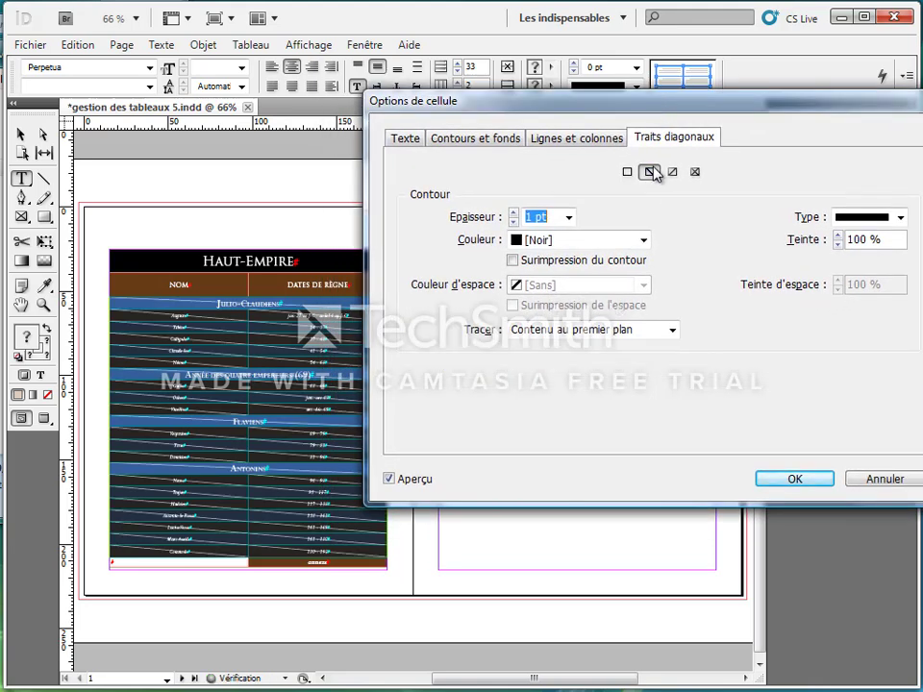
click(694, 172)
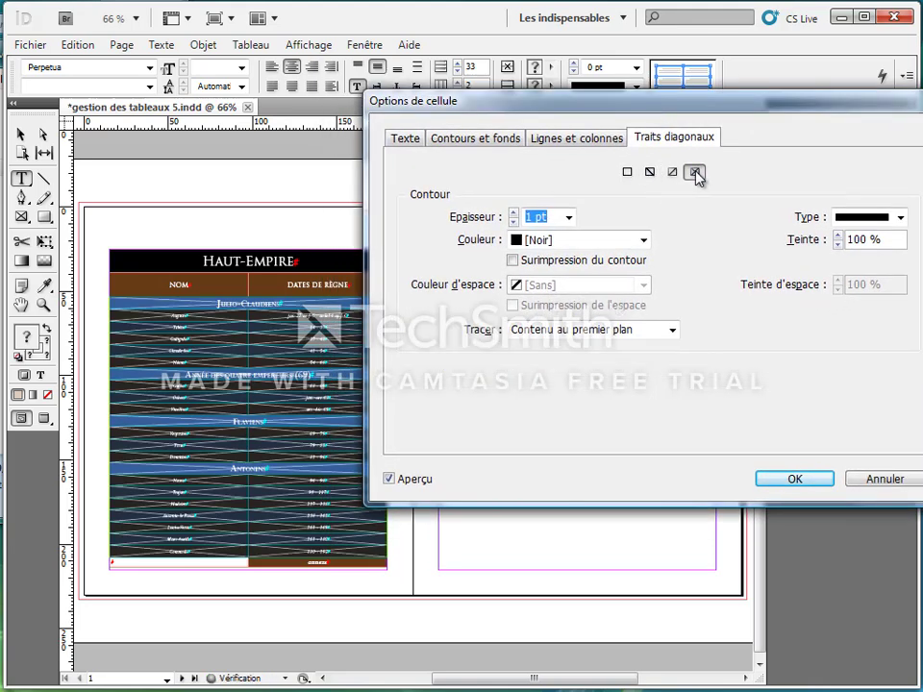
click(626, 172)
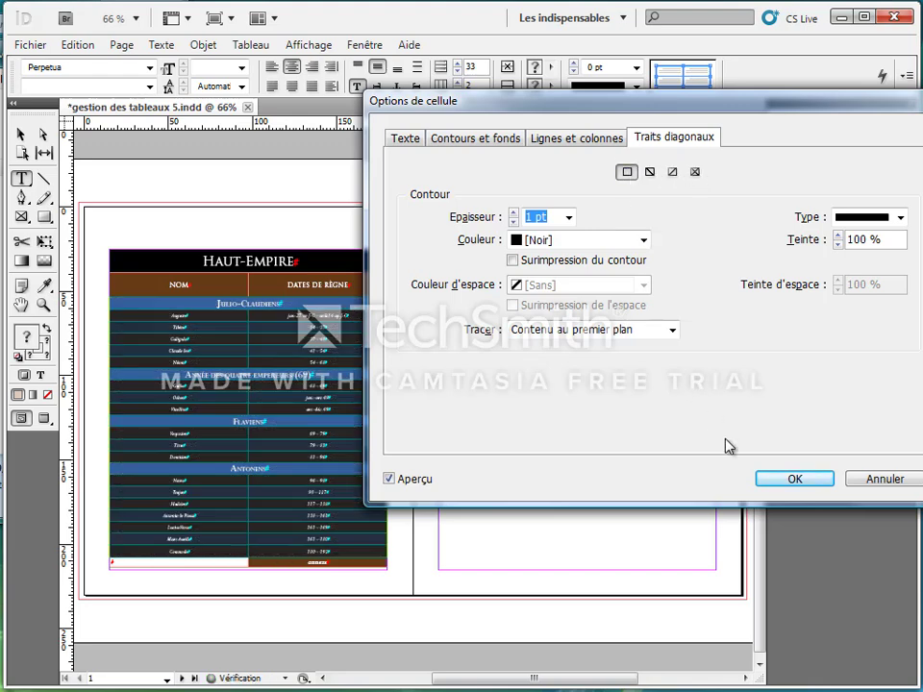
click(797, 480)
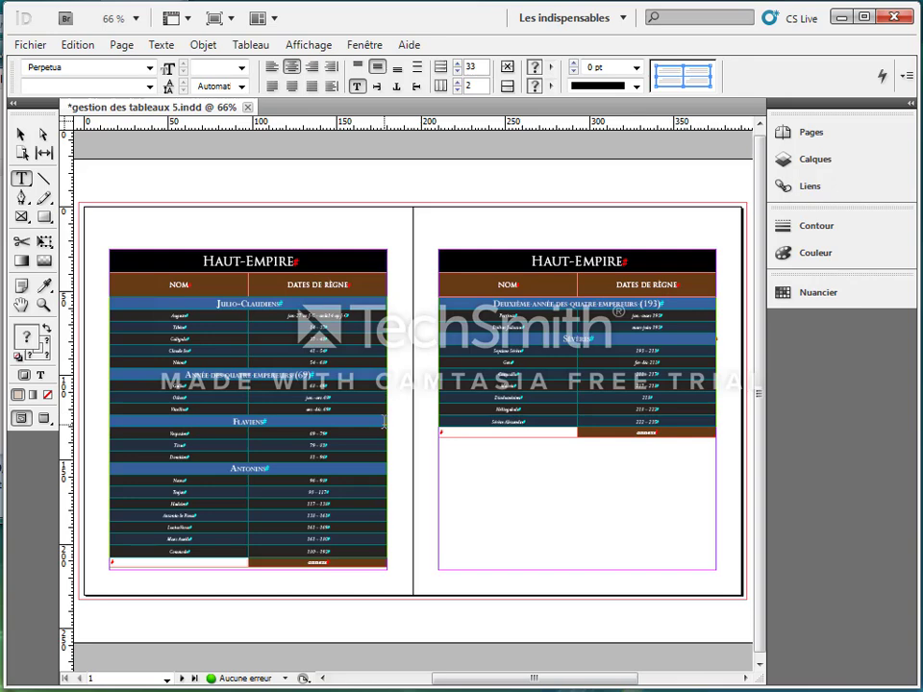
click(282, 339)
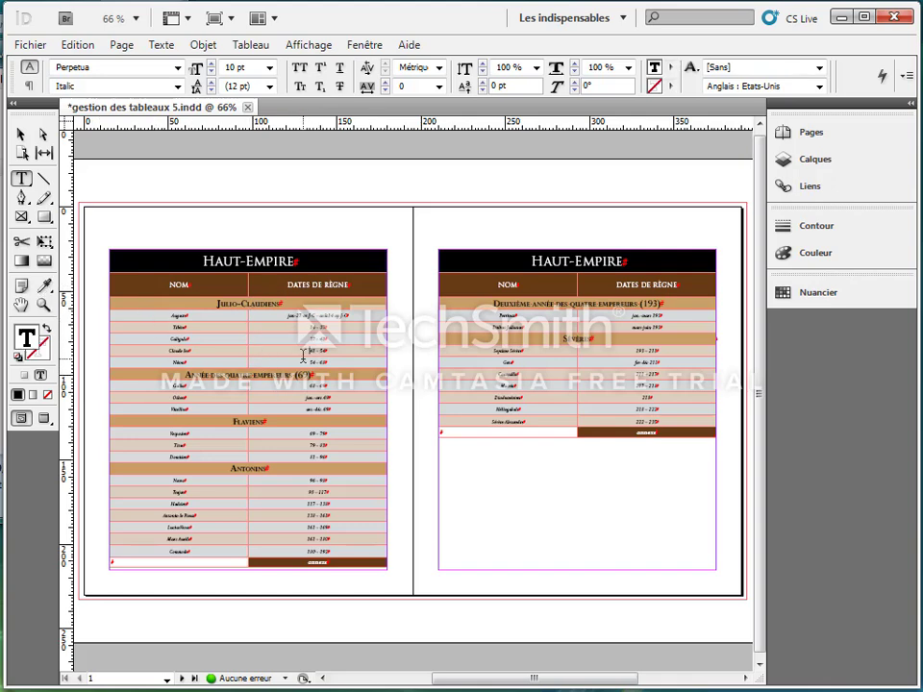
click(248, 45)
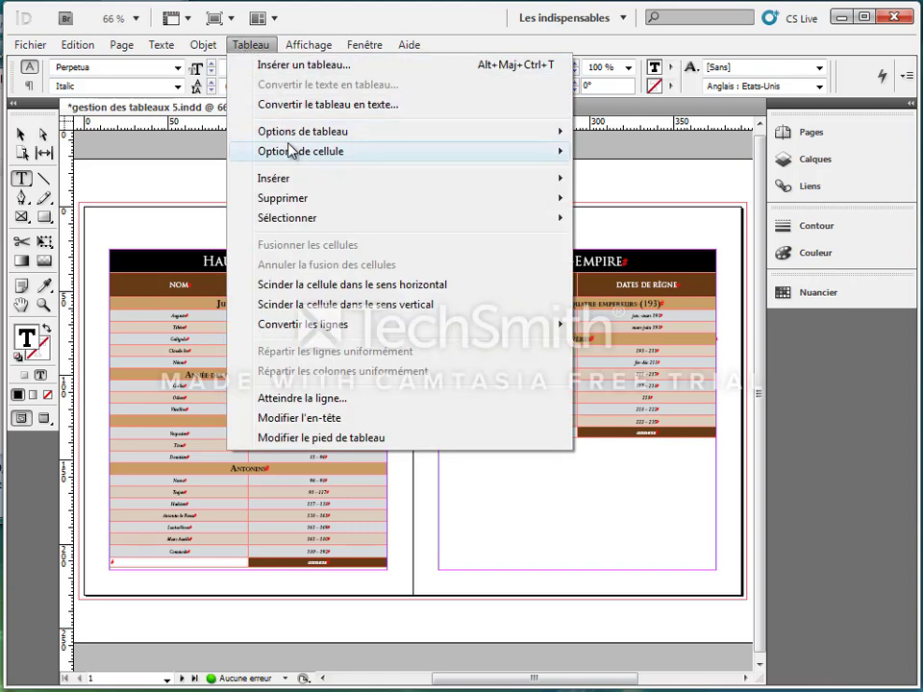
mouse_move(290, 154)
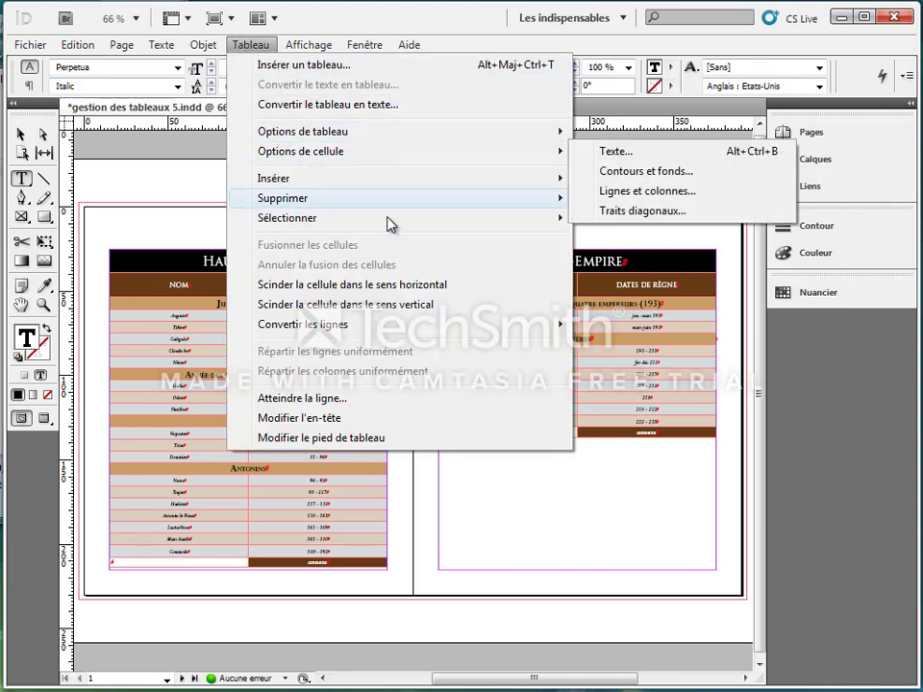